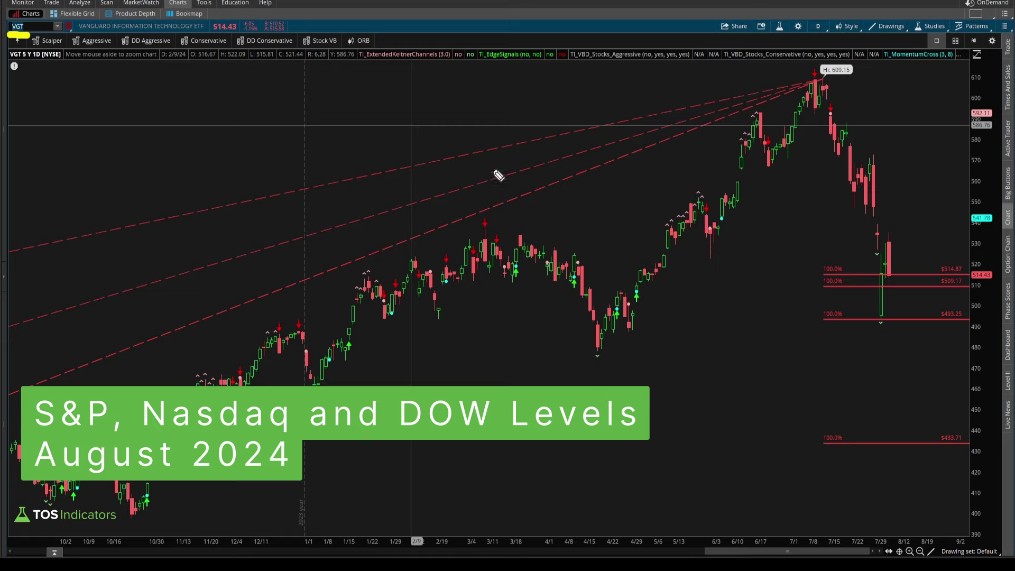
Bracket the VGT levels between $514.87 and $493.25, and switch the chart symbol to VOO.
{"action": "left_click_drag", "start_coordinate": [823, 271], "coordinate": [798, 336]}
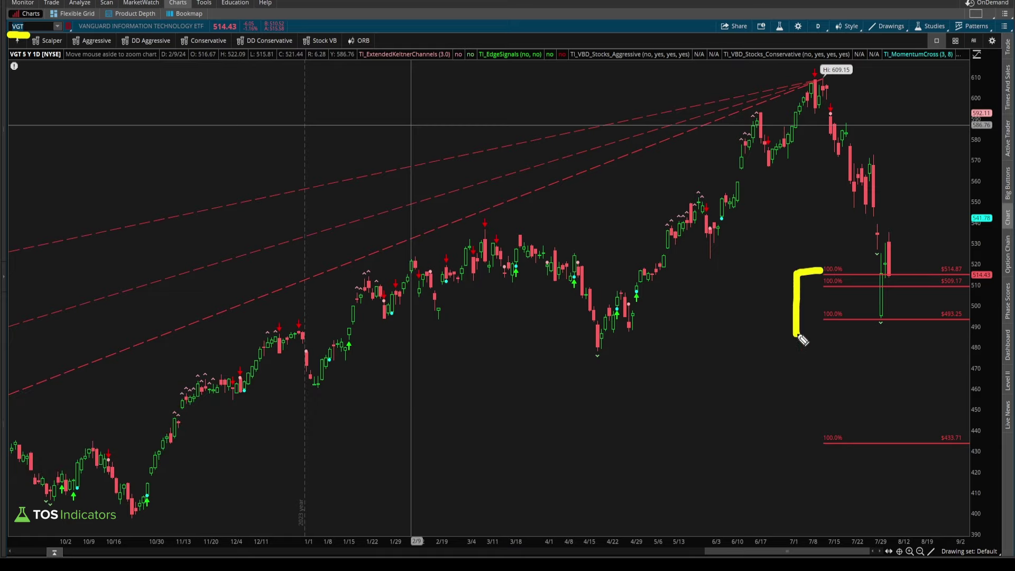
{"action": "left_click", "coordinate": [36, 24]}
{"action": "type", "text": "VOO"}
{"action": "key", "text": "Return"}
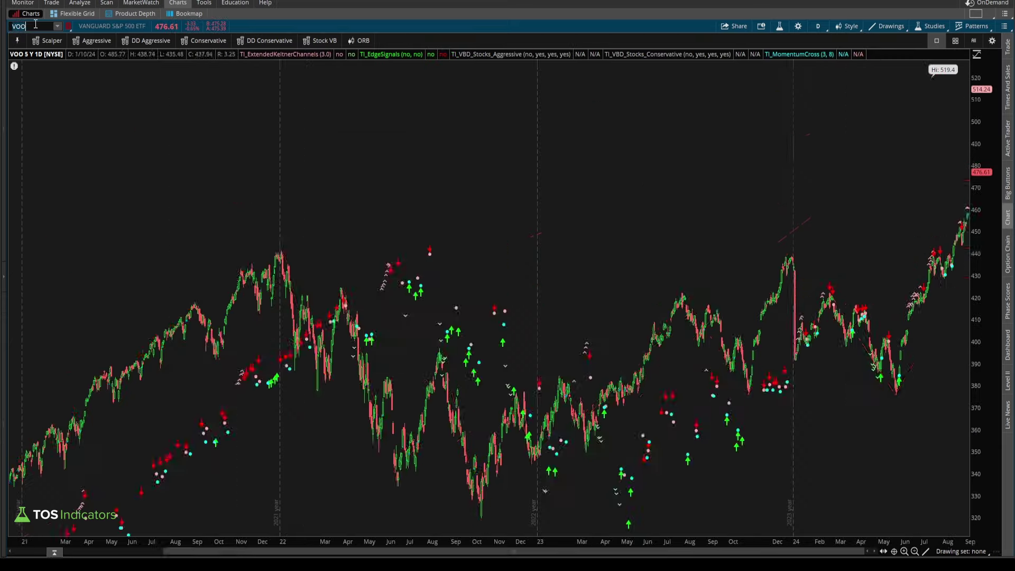
{"action": "left_click_drag", "start_coordinate": [910, 214], "coordinate": [897, 285]}
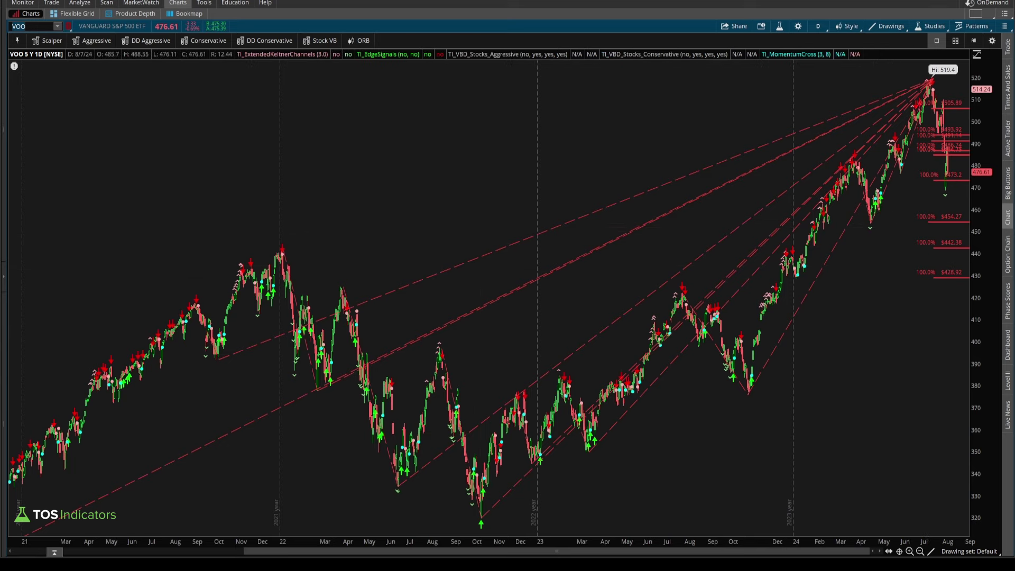
Switch to the Volatility Box website, maximise its window and highlight the 15 Day Scanner Analytics heading.
{"action": "left_click_drag", "start_coordinate": [0, 37], "coordinate": [326, 46]}
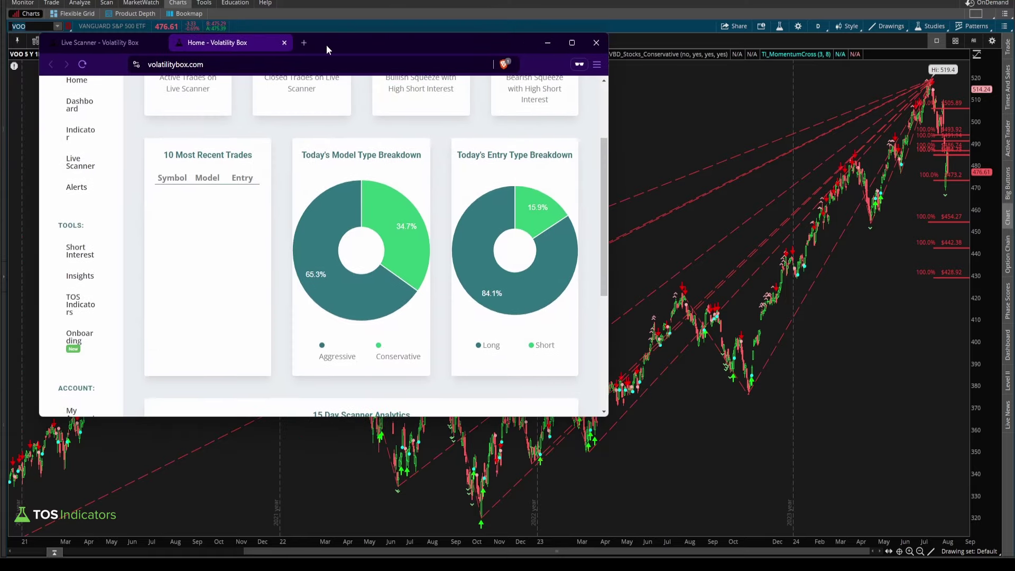
{"action": "double_click", "coordinate": [331, 46]}
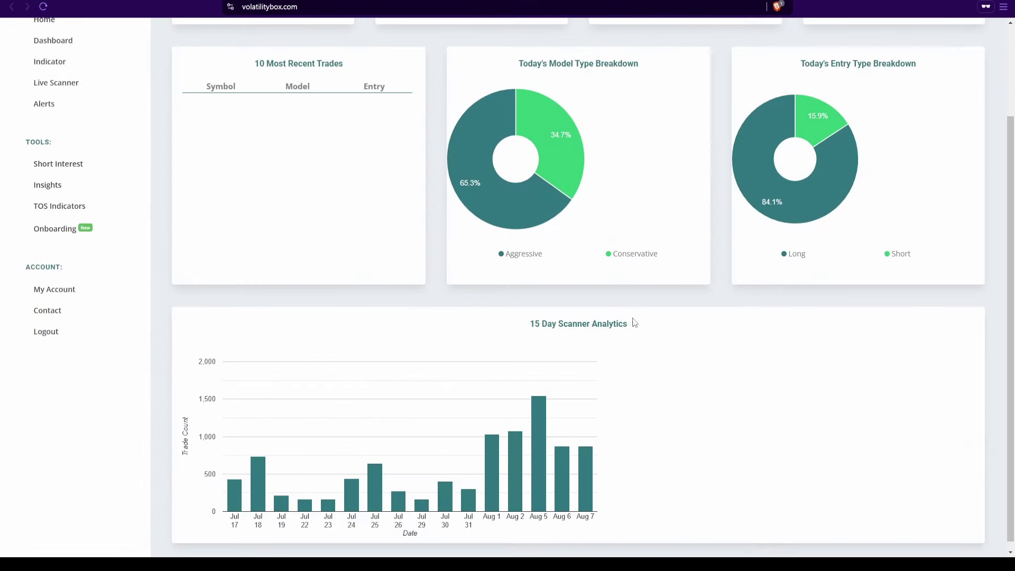
{"action": "scroll", "coordinate": [141, 150], "scroll_direction": "up", "scroll_amount": 2}
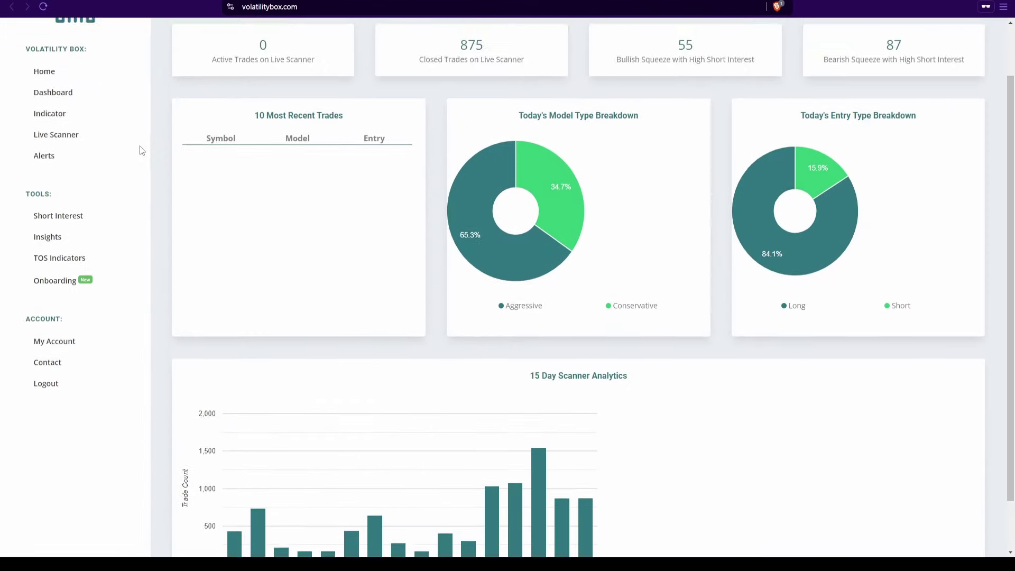
{"action": "scroll", "coordinate": [529, 185], "scroll_direction": "down", "scroll_amount": 2}
{"action": "mouse_move", "coordinate": [550, 183]}
{"action": "scroll", "coordinate": [555, 179], "scroll_direction": "up", "scroll_amount": 1}
{"action": "scroll", "coordinate": [555, 180], "scroll_direction": "up", "scroll_amount": 2}
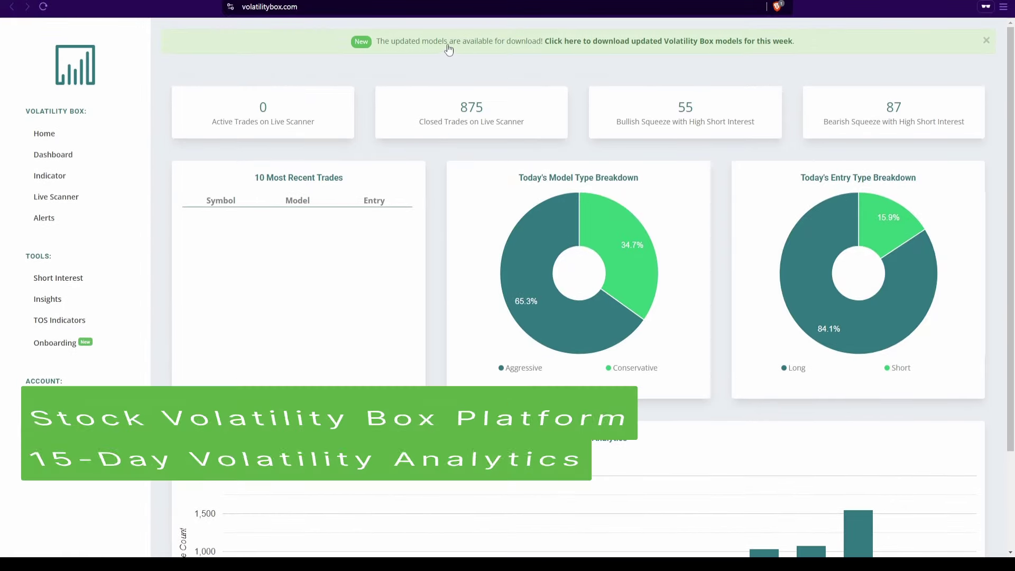
{"action": "scroll", "coordinate": [592, 291], "scroll_direction": "down", "scroll_amount": 2}
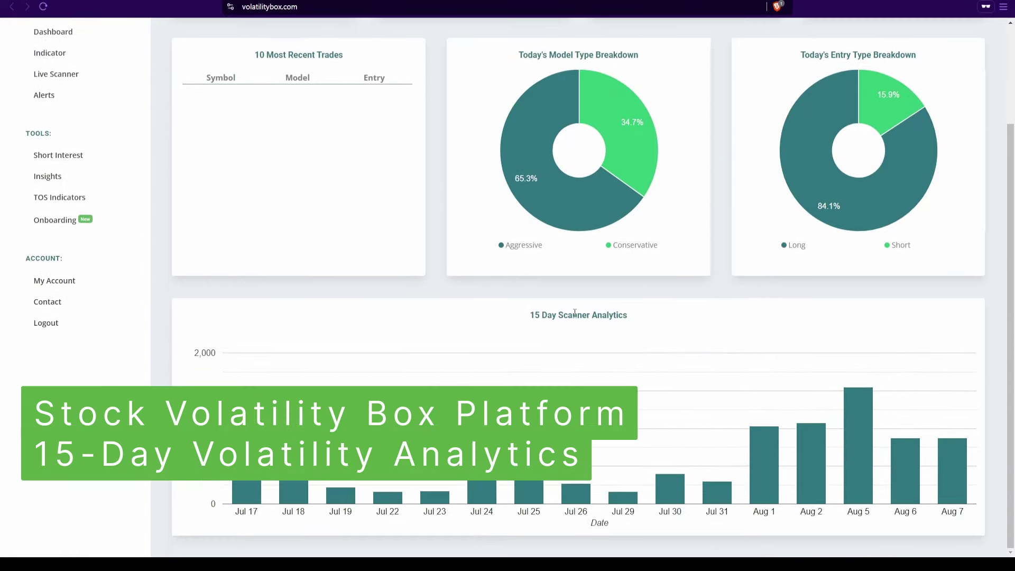
{"action": "left_click_drag", "start_coordinate": [528, 320], "coordinate": [670, 331]}
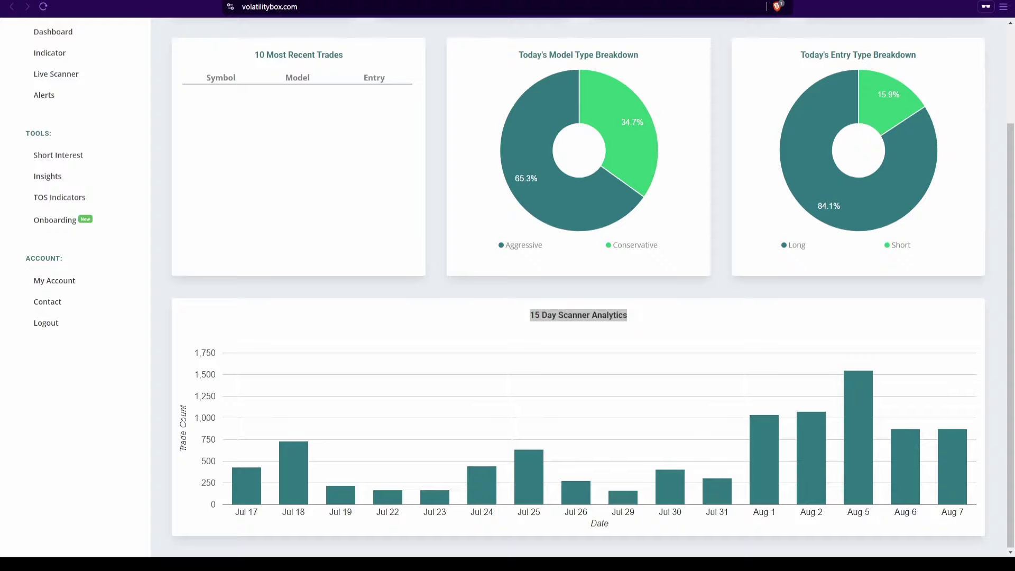
Circle the Aug 1 to Aug 7 bars and draw arrows pointing to that group and to the Aug 7 bar.
{"action": "mouse_move", "coordinate": [981, 421]}
{"action": "left_mouse_down"}
{"action": "mouse_move", "coordinate": [789, 408]}
{"action": "mouse_move", "coordinate": [745, 427]}
{"action": "mouse_move", "coordinate": [820, 463]}
{"action": "mouse_move", "coordinate": [978, 455]}
{"action": "mouse_move", "coordinate": [983, 421]}
{"action": "left_mouse_up"}
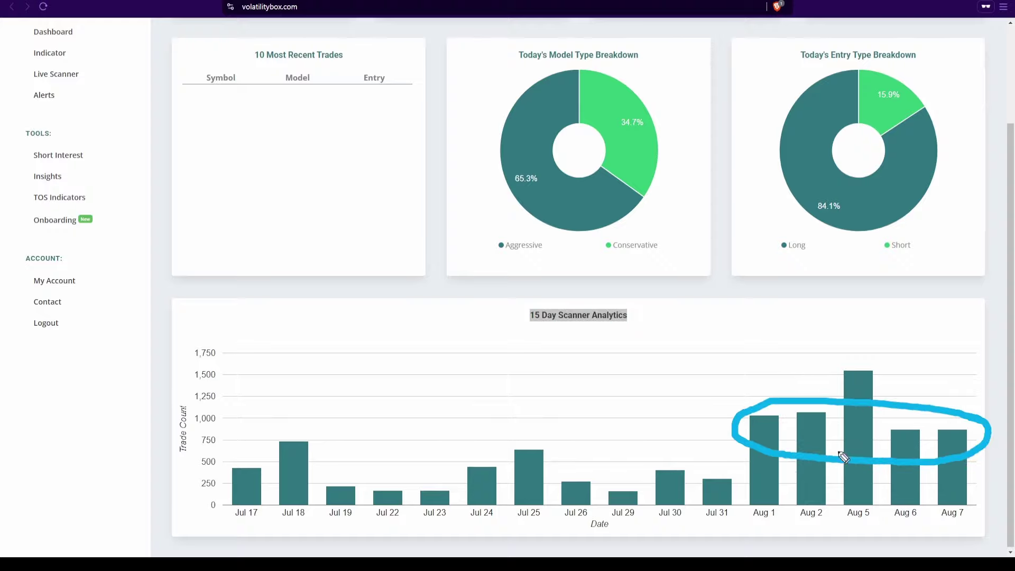
{"action": "mouse_move", "coordinate": [660, 448]}
{"action": "left_mouse_down"}
{"action": "mouse_move", "coordinate": [709, 450]}
{"action": "mouse_move", "coordinate": [701, 458]}
{"action": "left_mouse_up"}
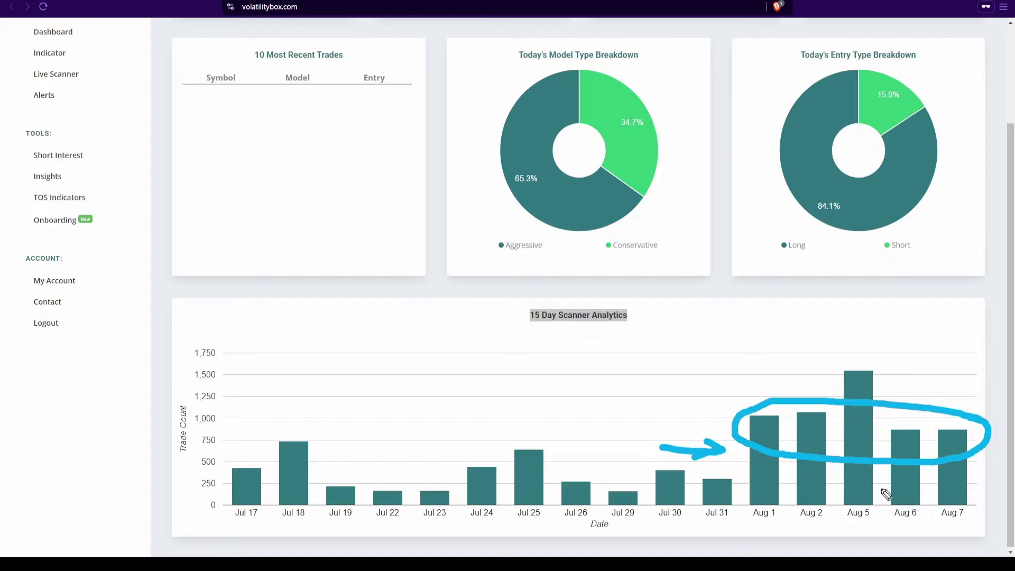
{"action": "left_click_drag", "start_coordinate": [954, 364], "coordinate": [943, 394]}
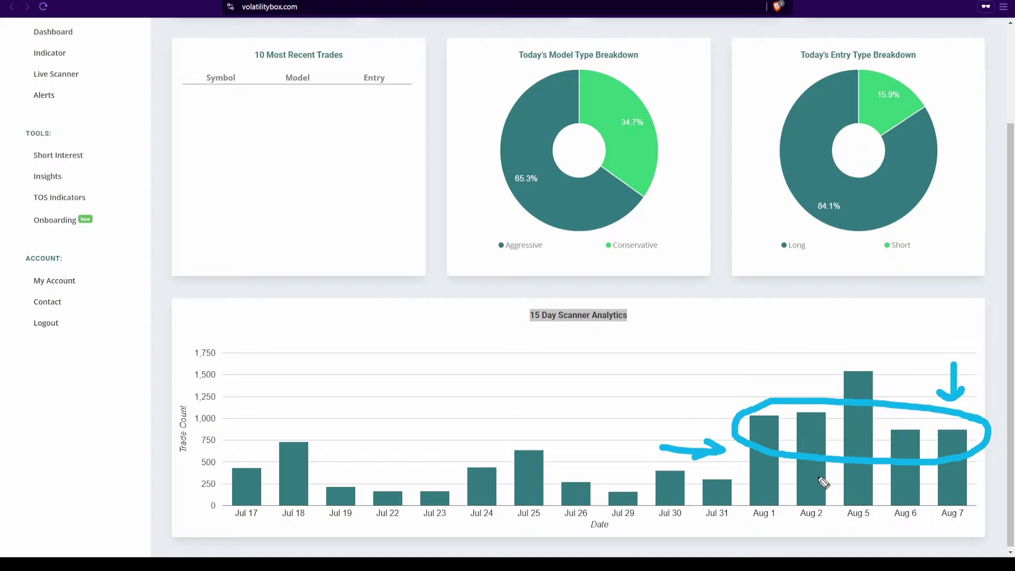
Mark the Aug 5 bar with a fresh arrow, underline the Aug 7 label and leave annotation mode.
{"action": "mouse_move", "coordinate": [927, 358]}
{"action": "left_mouse_down"}
{"action": "mouse_move", "coordinate": [882, 398]}
{"action": "mouse_move", "coordinate": [896, 403]}
{"action": "left_mouse_up"}
{"action": "left_click_drag", "start_coordinate": [946, 525], "coordinate": [972, 528]}
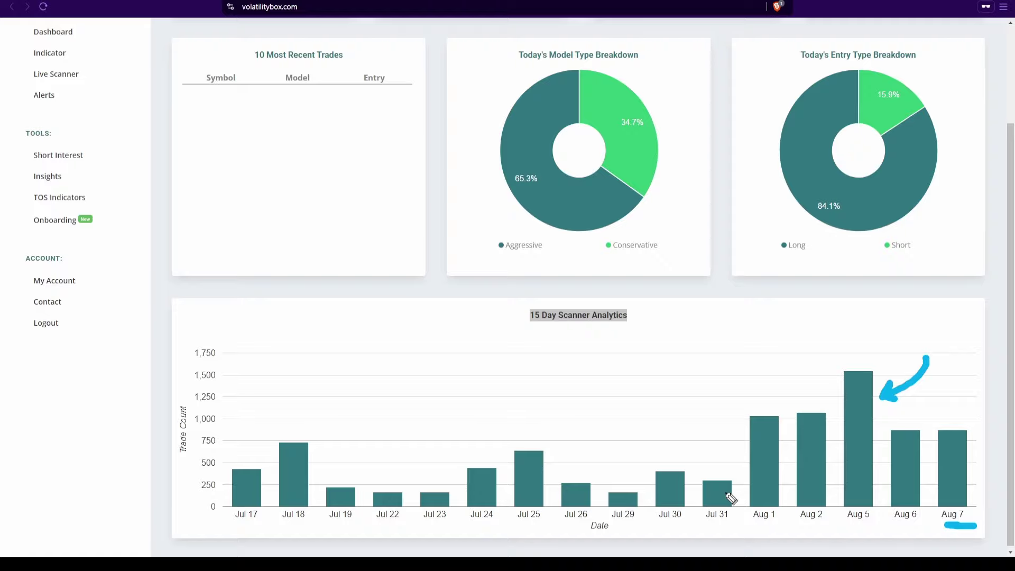
{"action": "left_click_drag", "start_coordinate": [837, 324], "coordinate": [844, 354]}
{"action": "key", "text": "Escape"}
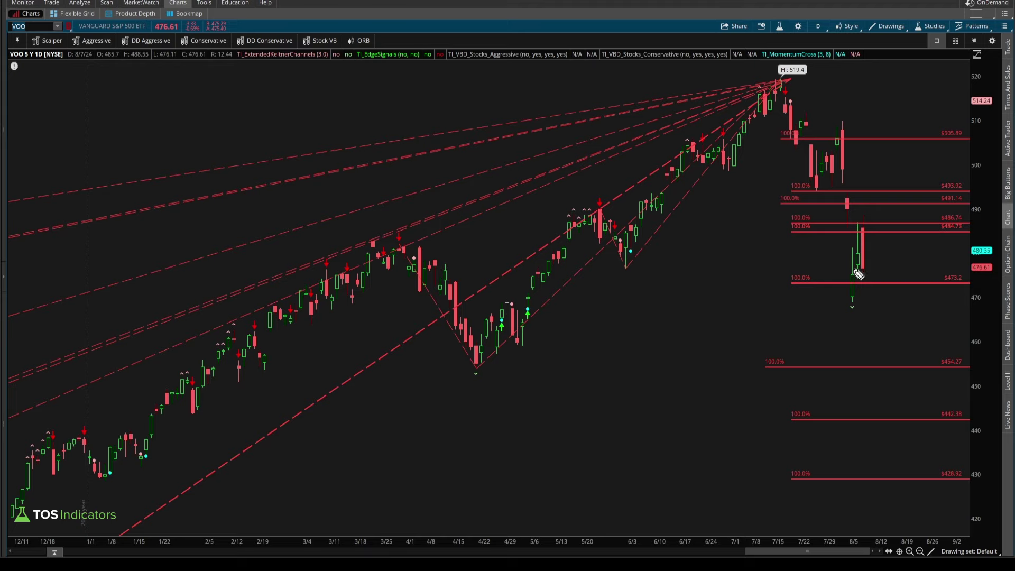
Sketch the bounce and drop toward $473.2 on the VOO chart, and underline the $473.2, $454.27 and $442.38 levels.
{"action": "mouse_move", "coordinate": [850, 286]}
{"action": "left_mouse_down"}
{"action": "mouse_move", "coordinate": [873, 235]}
{"action": "mouse_move", "coordinate": [889, 268]}
{"action": "left_mouse_up"}
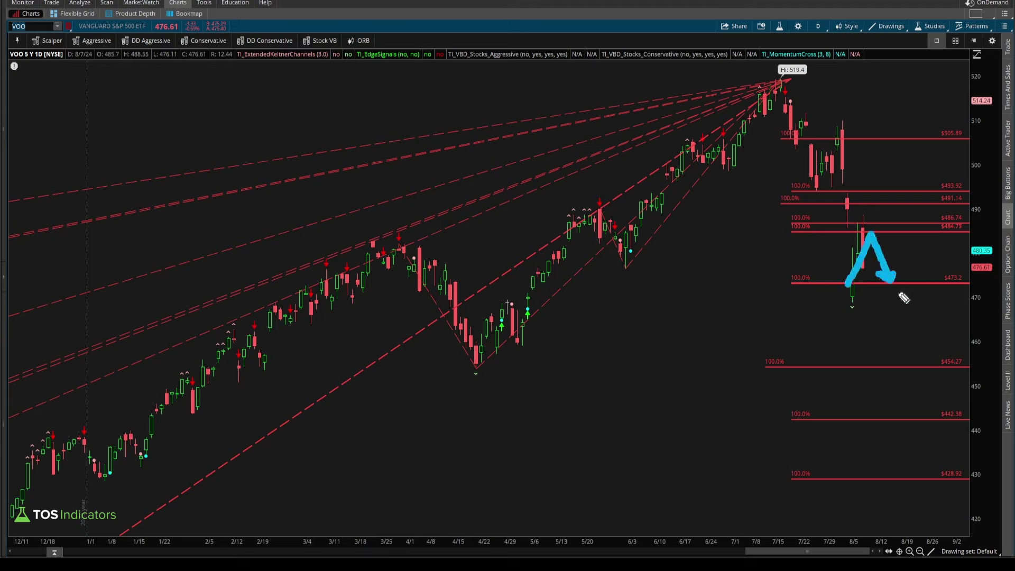
{"action": "left_click_drag", "start_coordinate": [936, 285], "coordinate": [966, 289]}
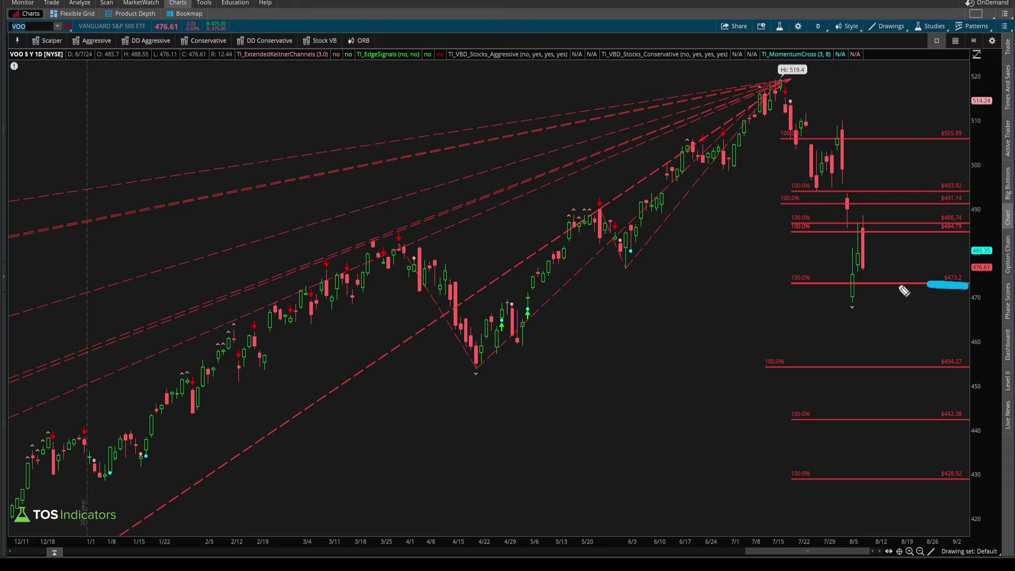
{"action": "left_click_drag", "start_coordinate": [938, 371], "coordinate": [993, 374]}
{"action": "left_click_drag", "start_coordinate": [926, 424], "coordinate": [978, 427]}
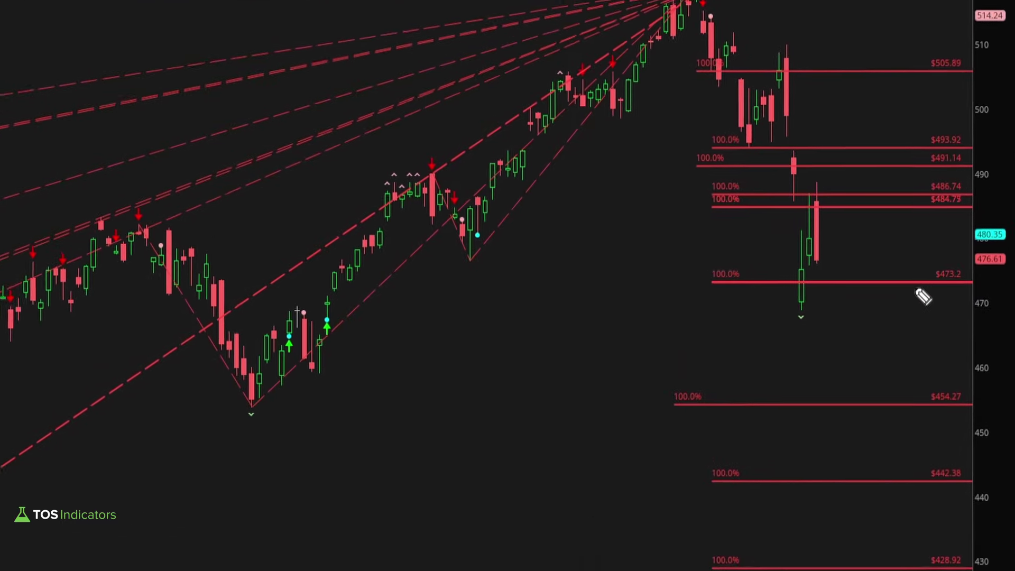
Underline the VOO levels $473.2, $454.27, $442.38 and $428.92 in the magnified view, clear the marks and leave annotation mode.
{"action": "left_click_drag", "start_coordinate": [922, 287], "coordinate": [952, 289]}
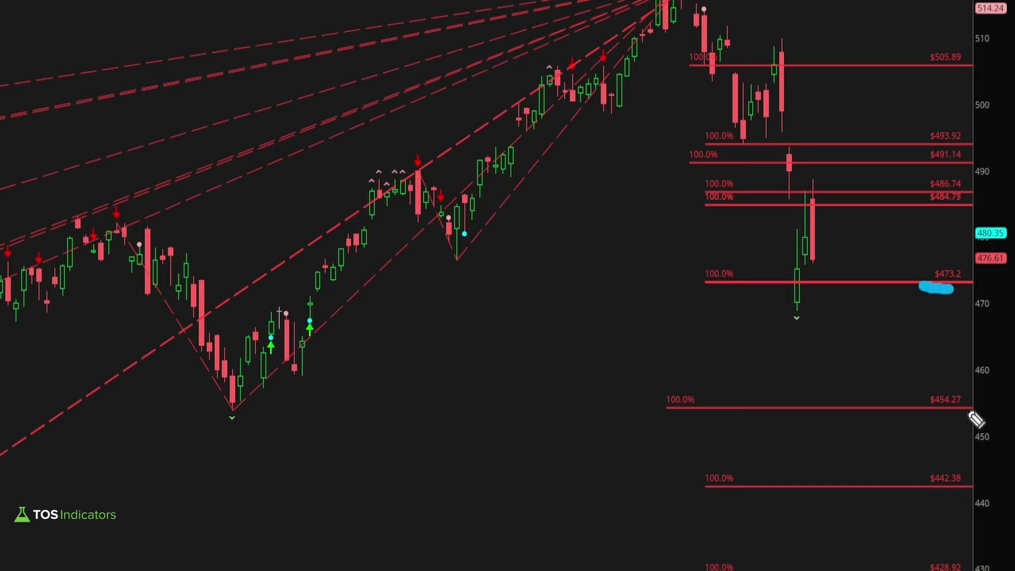
{"action": "left_click_drag", "start_coordinate": [925, 414], "coordinate": [973, 415]}
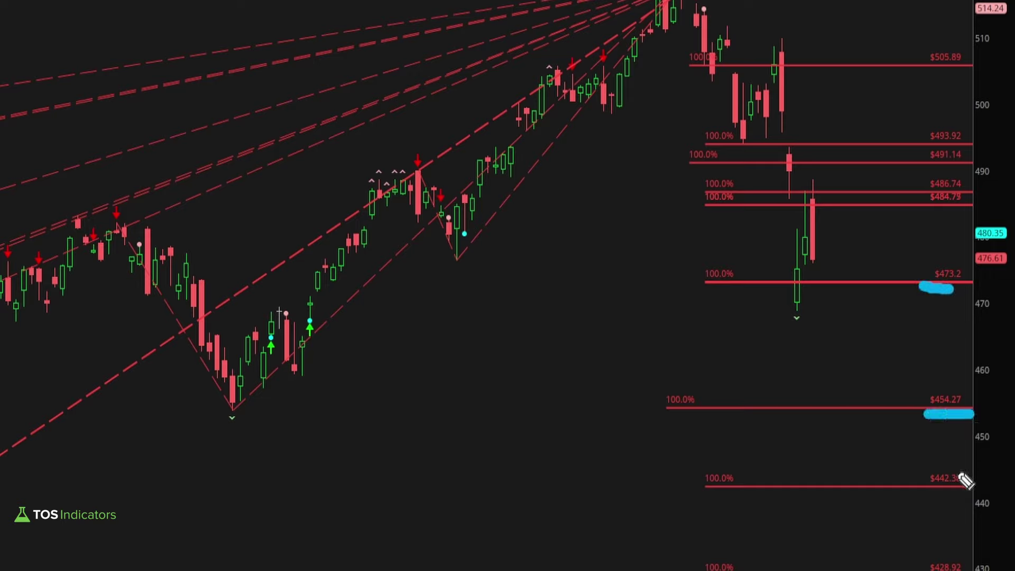
{"action": "mouse_move", "coordinate": [923, 492]}
{"action": "left_mouse_down"}
{"action": "mouse_move", "coordinate": [965, 492]}
{"action": "mouse_move", "coordinate": [955, 512]}
{"action": "left_mouse_up"}
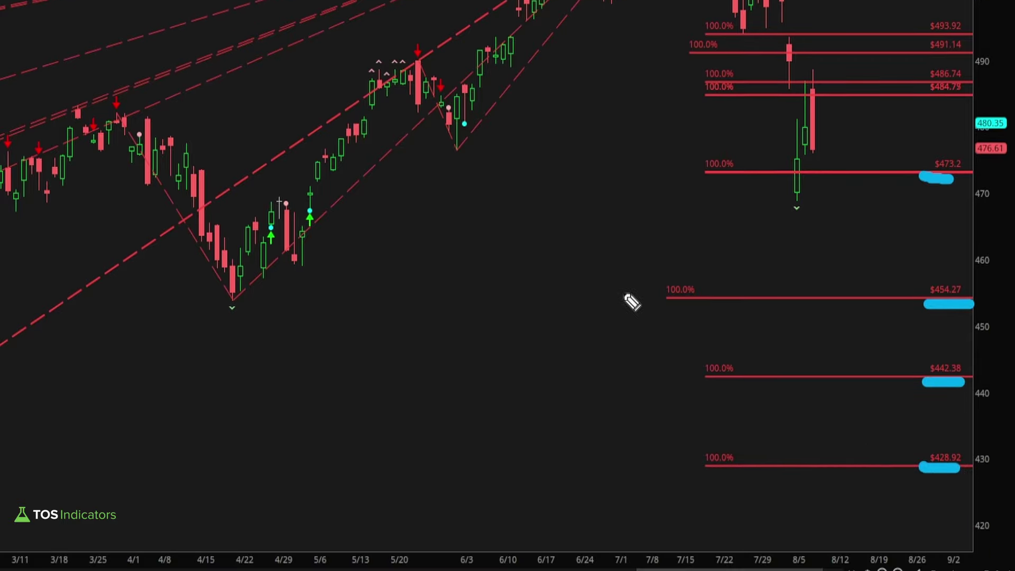
{"action": "key", "text": "e"}
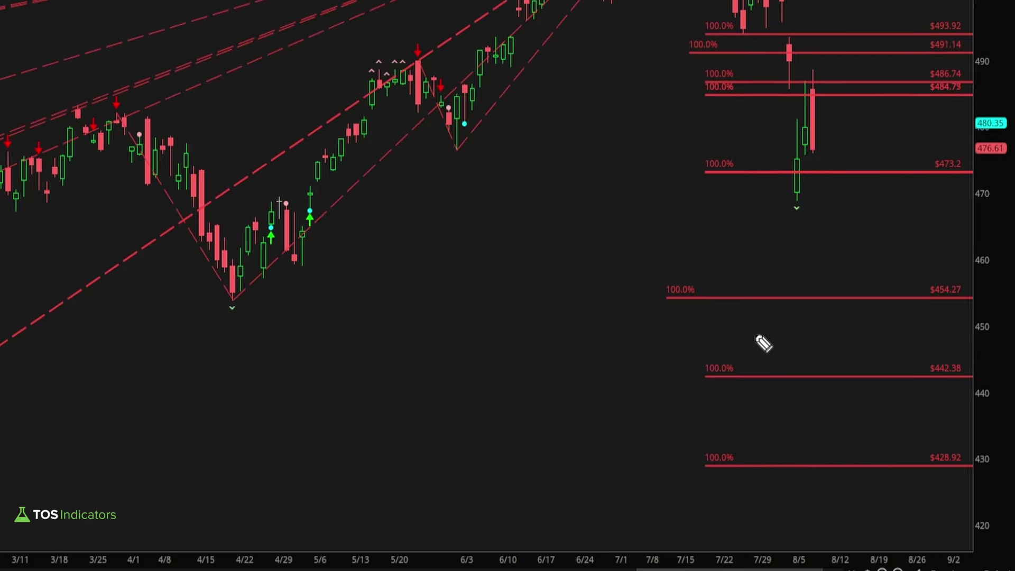
{"action": "left_click_drag", "start_coordinate": [664, 466], "coordinate": [693, 466]}
{"action": "key", "text": "Escape"}
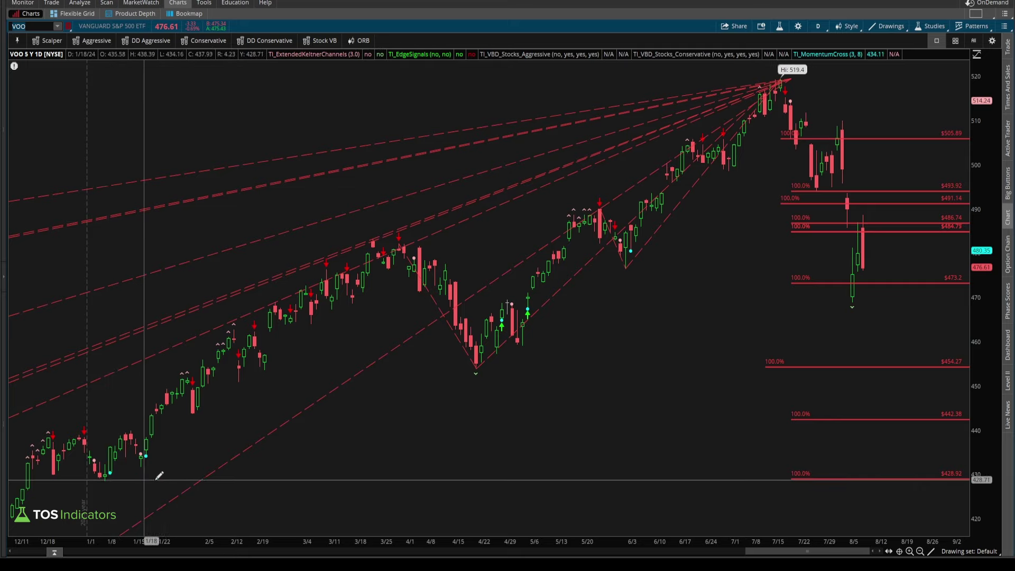
Switch the chart symbol to VGT and compress its price axis so the $433.71 level fits on the chart.
{"action": "left_click", "coordinate": [920, 552]}
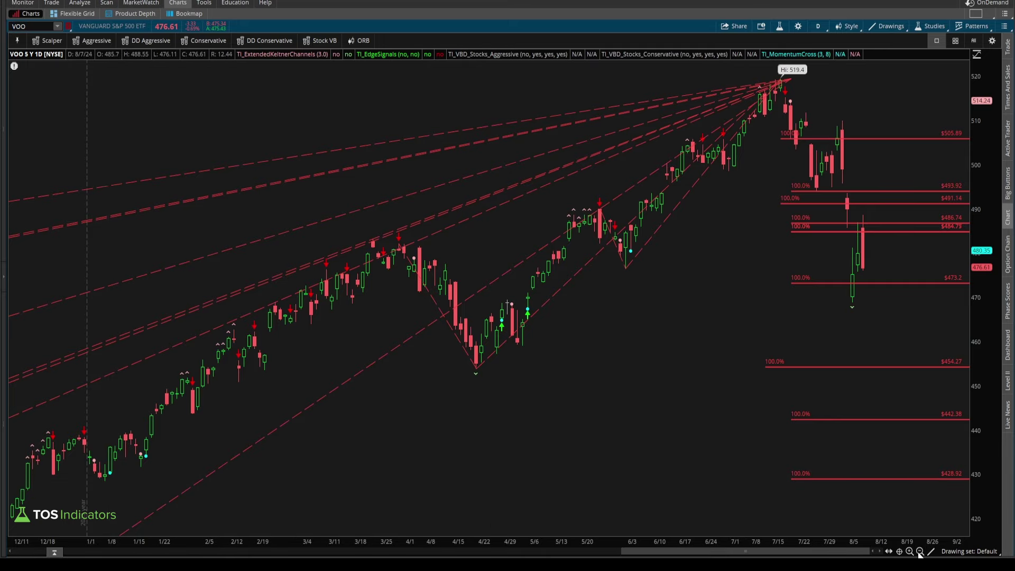
{"action": "left_click", "coordinate": [919, 551]}
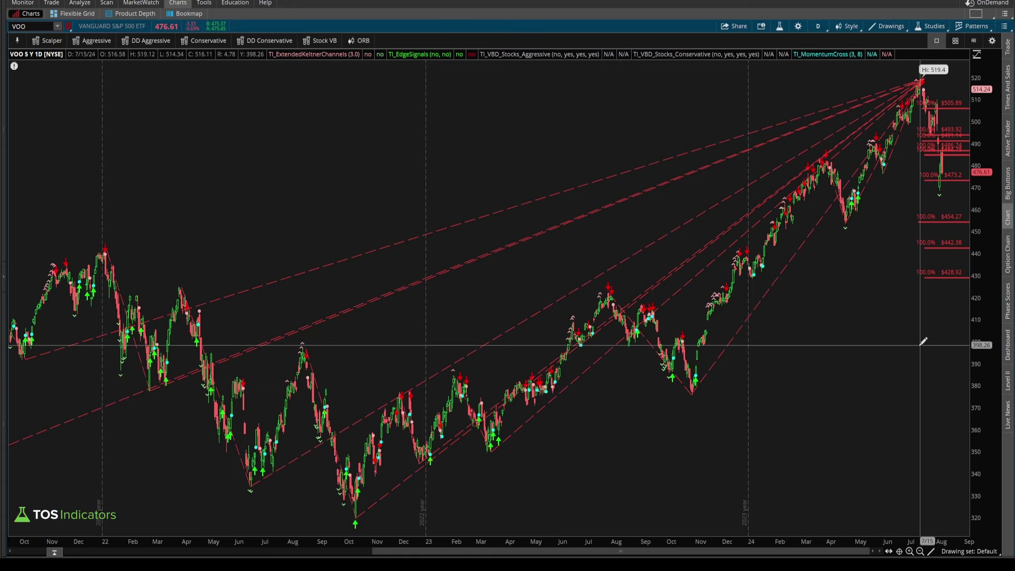
{"action": "left_click_drag", "start_coordinate": [767, 345], "coordinate": [974, 367]}
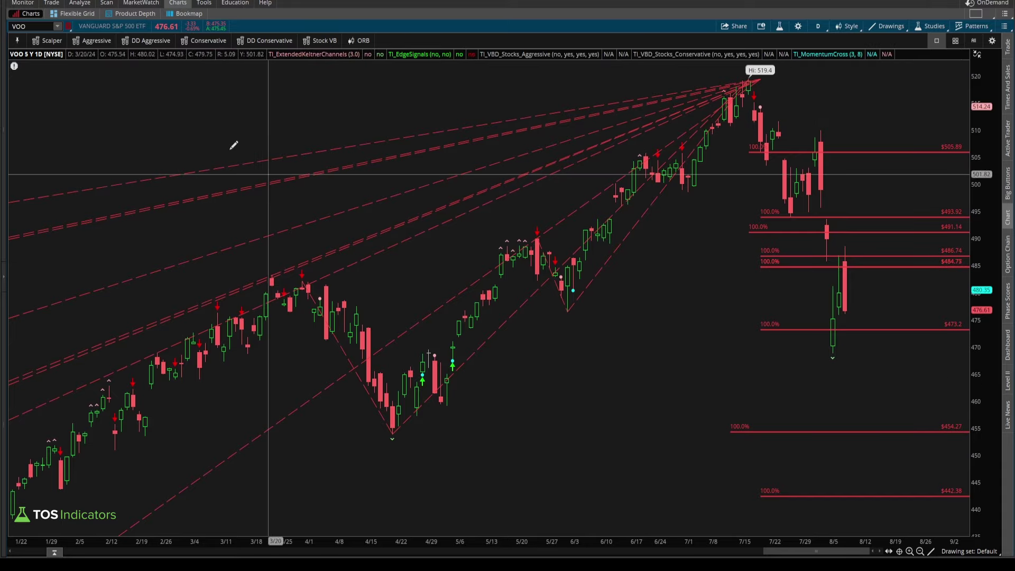
{"action": "left_click", "coordinate": [27, 25]}
{"action": "type", "text": "VGT"}
{"action": "key", "text": "Return"}
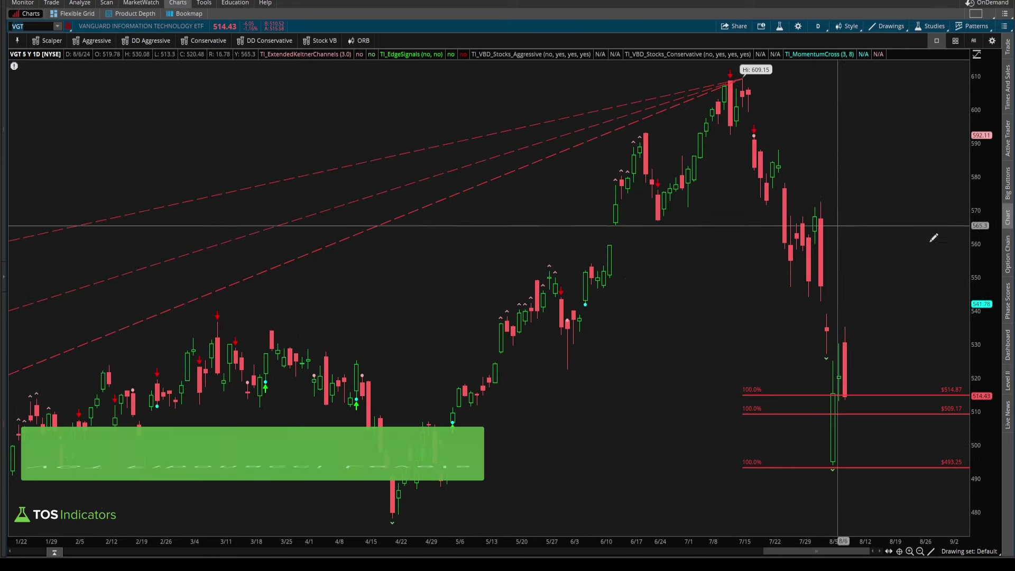
{"action": "left_click_drag", "start_coordinate": [1000, 395], "coordinate": [992, 313]}
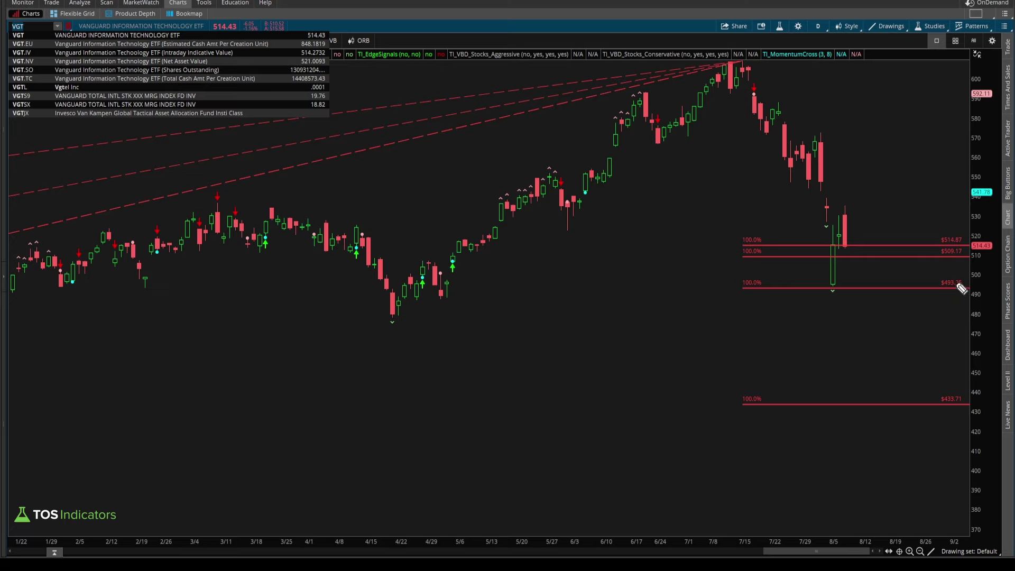
Circle the 500 price mark, bracket the $514.87 to $493.25 levels with an arrow toward them, and clear the marks.
{"action": "left_click", "coordinate": [984, 274]}
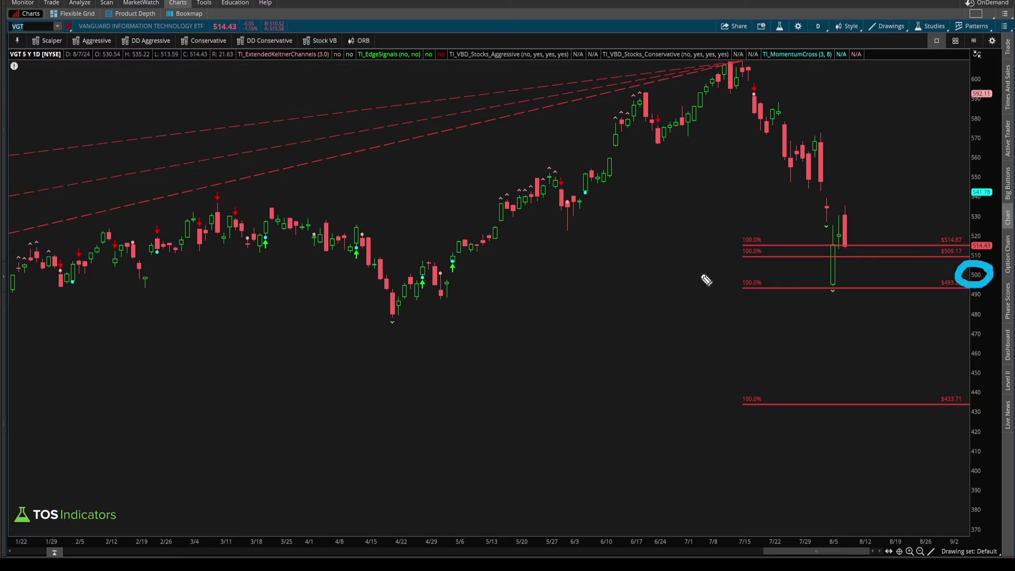
{"action": "left_click_drag", "start_coordinate": [727, 241], "coordinate": [733, 288]}
{"action": "left_click_drag", "start_coordinate": [622, 273], "coordinate": [671, 283]}
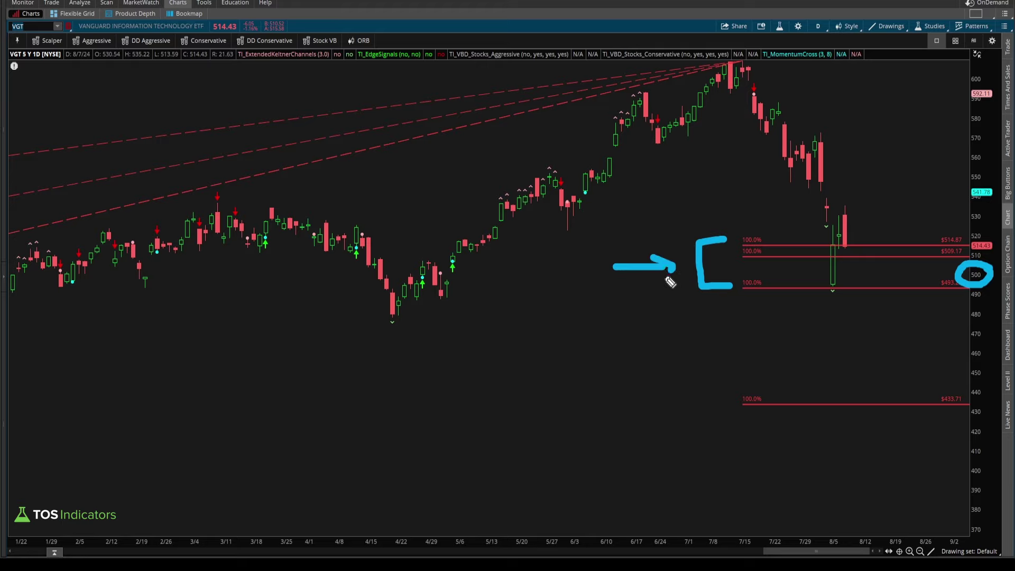
{"action": "key", "text": "e"}
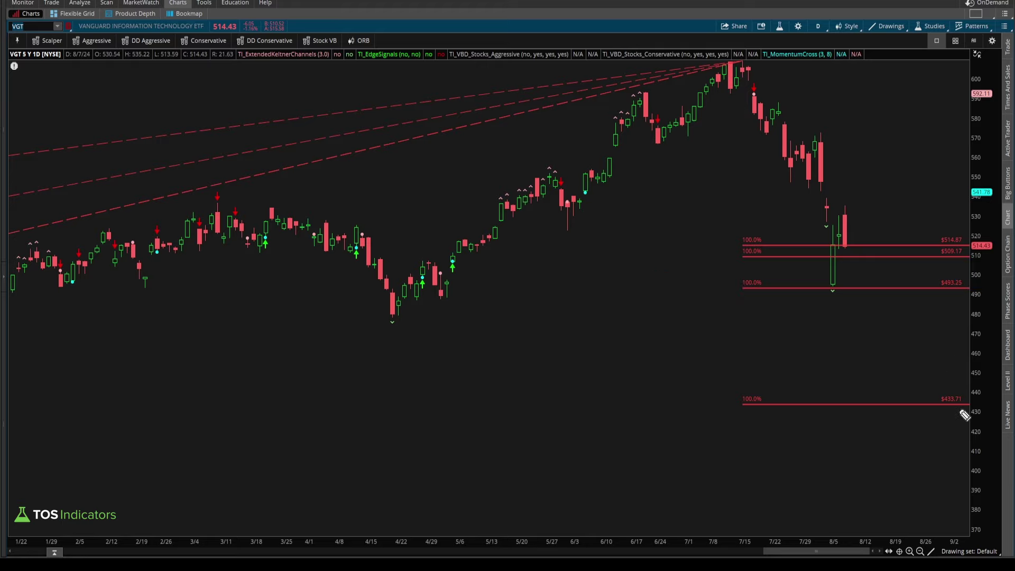
Draw an arrow from the latest VGT candles down to the $433.71 level and mark that price area back to early 2022.
{"action": "mouse_move", "coordinate": [851, 269]}
{"action": "left_mouse_down"}
{"action": "mouse_move", "coordinate": [884, 390]}
{"action": "mouse_move", "coordinate": [898, 401]}
{"action": "left_mouse_up"}
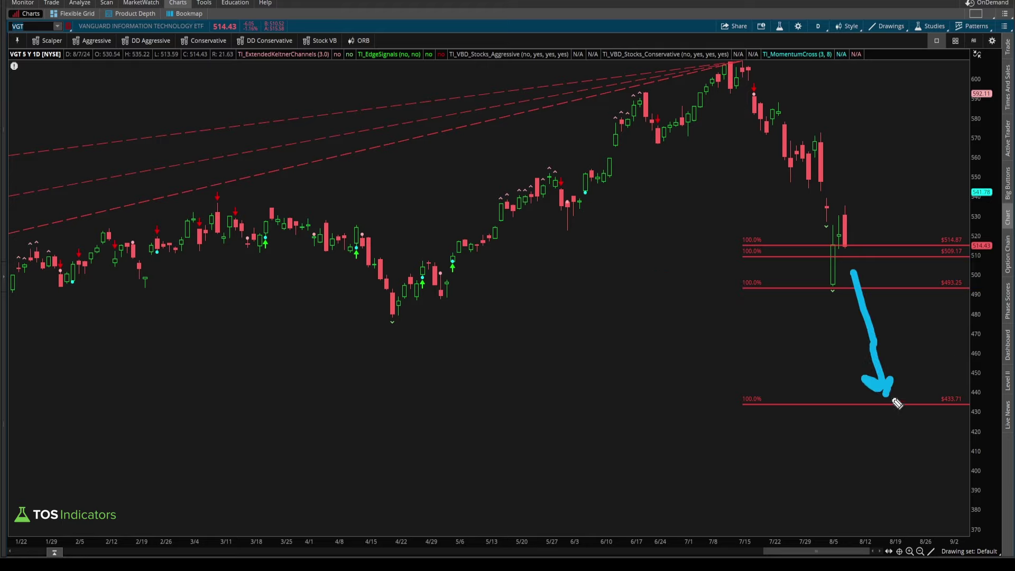
{"action": "key", "text": "e"}
{"action": "left_click_drag", "start_coordinate": [986, 444], "coordinate": [988, 476]}
{"action": "scroll", "coordinate": [951, 506], "scroll_direction": "down", "scroll_amount": 10}
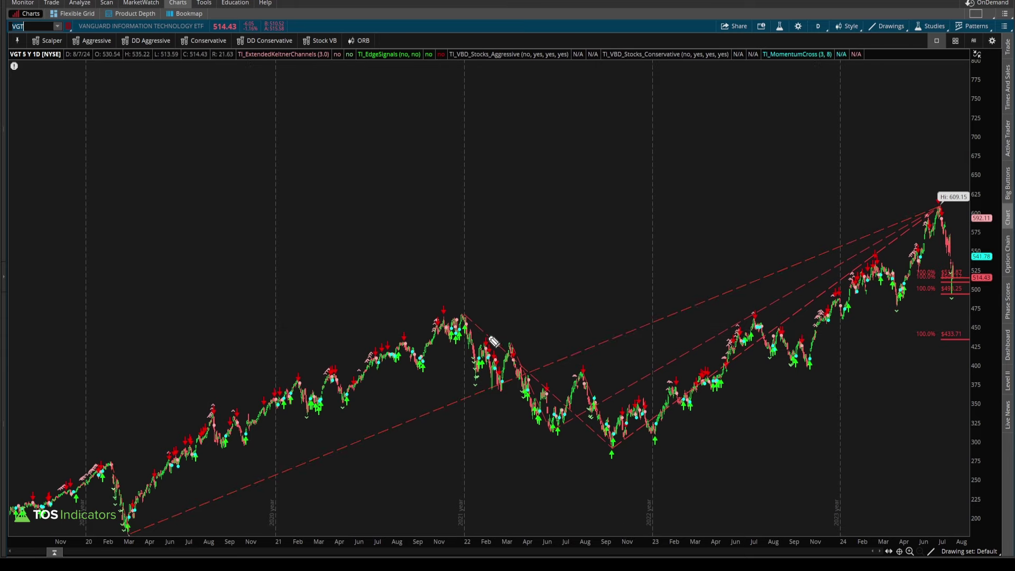
{"action": "left_click_drag", "start_coordinate": [465, 349], "coordinate": [829, 353]}
Load the QQQ chart and set it to the 5-day, 5-minute time frame, focused on the latest sessions.
{"action": "type", "text": "QQQ"}
{"action": "key", "text": "Return"}
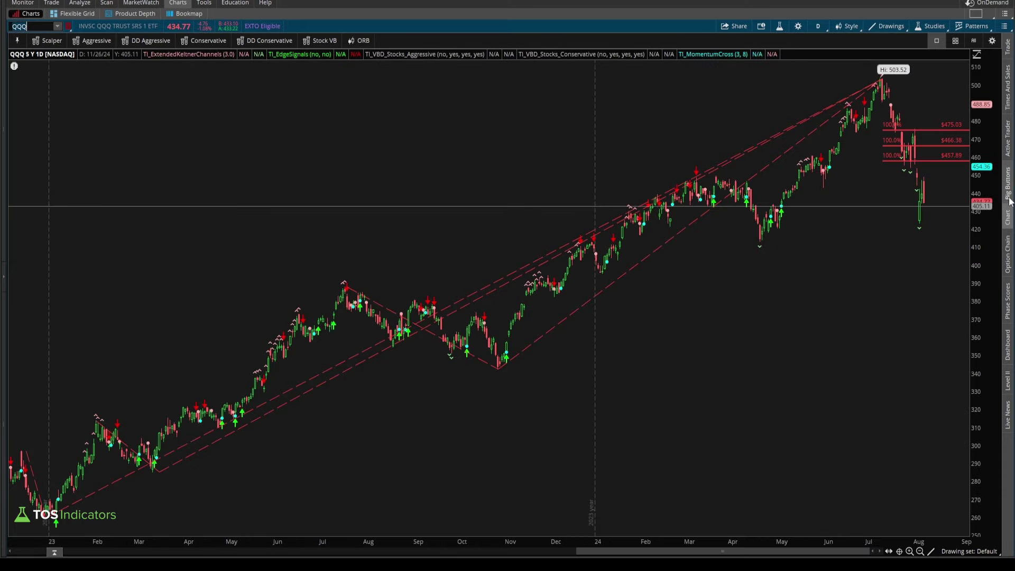
{"action": "left_click", "coordinate": [823, 25]}
{"action": "left_click", "coordinate": [800, 109]}
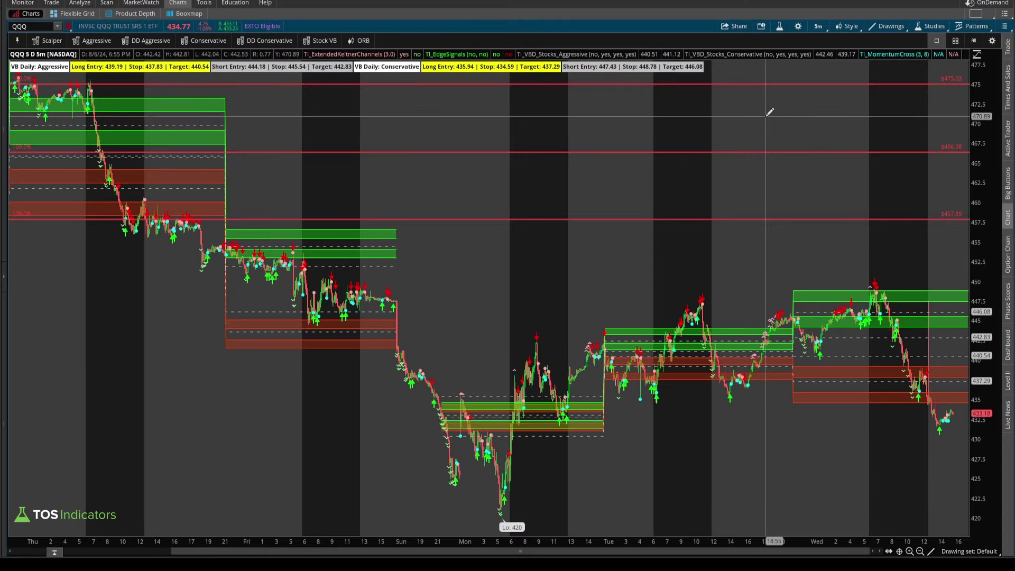
{"action": "scroll", "coordinate": [646, 295], "scroll_direction": "up", "scroll_amount": 5}
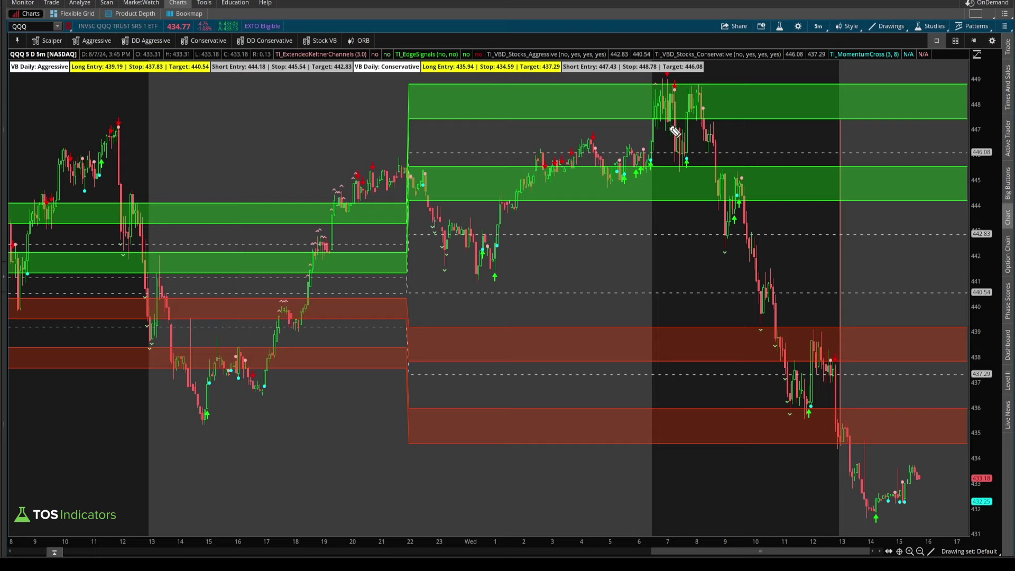
Trace the latest QQQ drop, underline its low near 436, draw an arrow up to the bounce near 439, and clear the marks.
{"action": "mouse_move", "coordinate": [665, 103]}
{"action": "left_mouse_down"}
{"action": "mouse_move", "coordinate": [695, 124]}
{"action": "mouse_move", "coordinate": [759, 311]}
{"action": "mouse_move", "coordinate": [773, 312]}
{"action": "left_mouse_up"}
{"action": "mouse_move", "coordinate": [784, 368]}
{"action": "left_mouse_down"}
{"action": "mouse_move", "coordinate": [798, 413]}
{"action": "mouse_move", "coordinate": [786, 414]}
{"action": "left_mouse_up"}
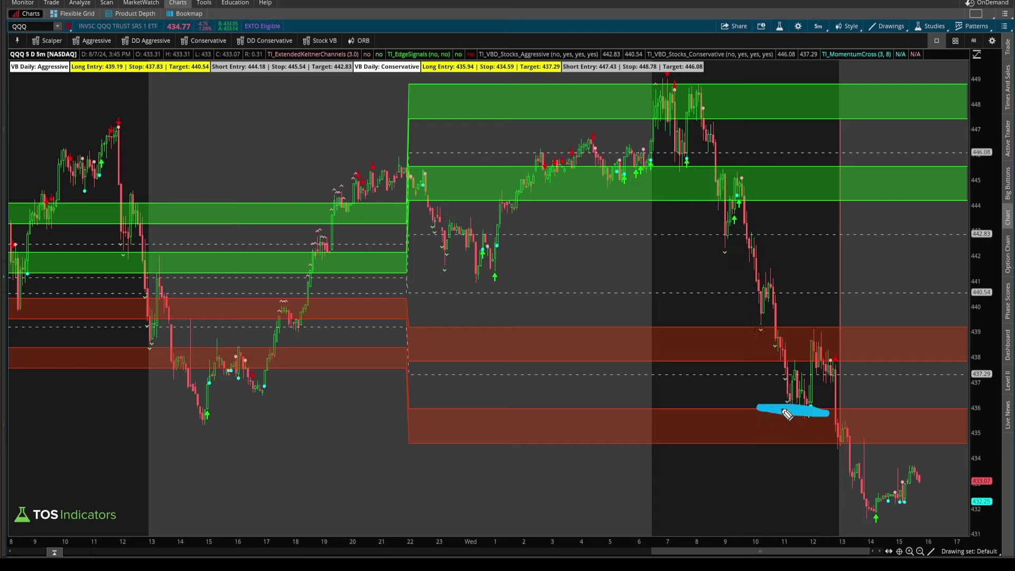
{"action": "mouse_move", "coordinate": [783, 348]}
{"action": "left_mouse_down"}
{"action": "mouse_move", "coordinate": [797, 401]}
{"action": "mouse_move", "coordinate": [825, 344]}
{"action": "left_mouse_up"}
{"action": "key", "text": "e"}
{"action": "mouse_move", "coordinate": [801, 356]}
{"action": "left_mouse_down"}
{"action": "mouse_move", "coordinate": [826, 345]}
{"action": "mouse_move", "coordinate": [832, 370]}
{"action": "left_mouse_up"}
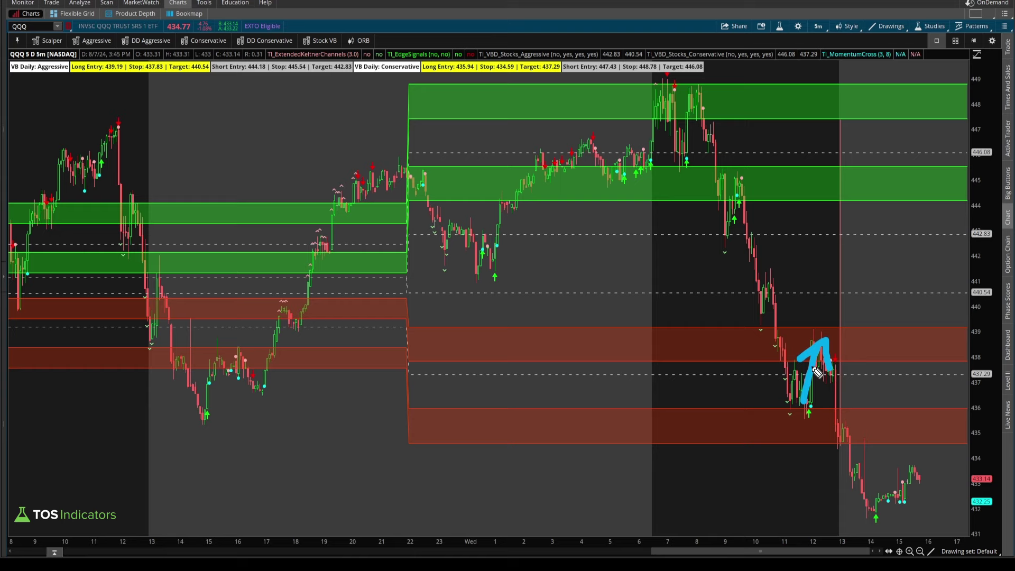
{"action": "key", "text": "e"}
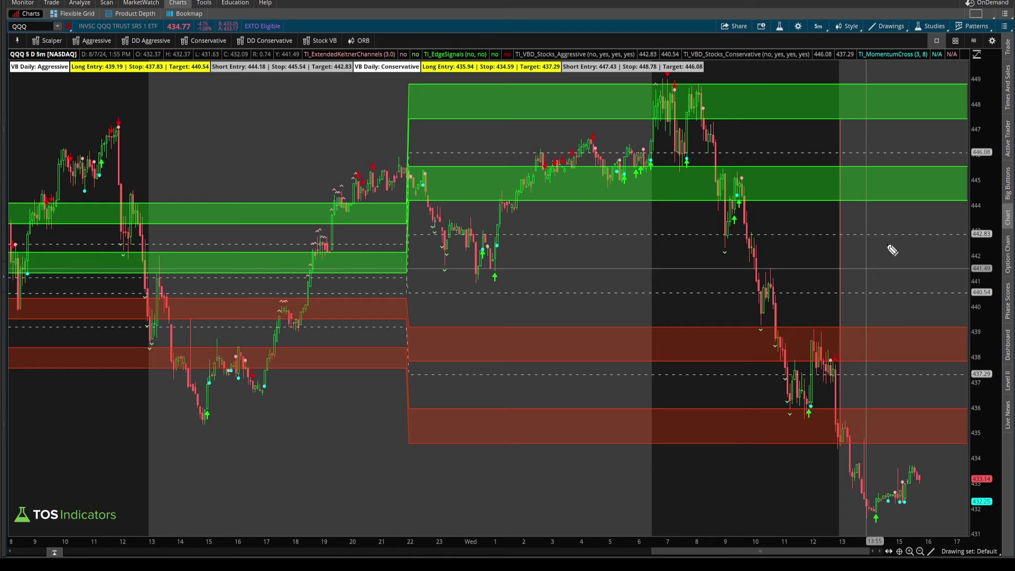
{"action": "left_click_drag", "start_coordinate": [892, 244], "coordinate": [837, 269]}
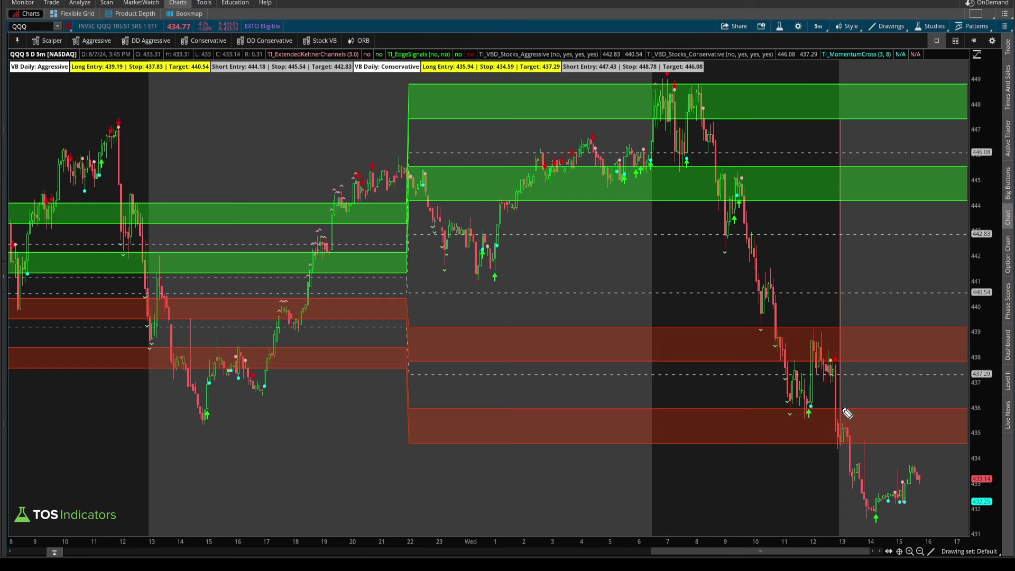
Mark the QQQ rebound from the 420 low within the Sunday-to-Tuesday sessions, and return the chart to the latest sessions.
{"action": "left_click", "coordinate": [921, 552]}
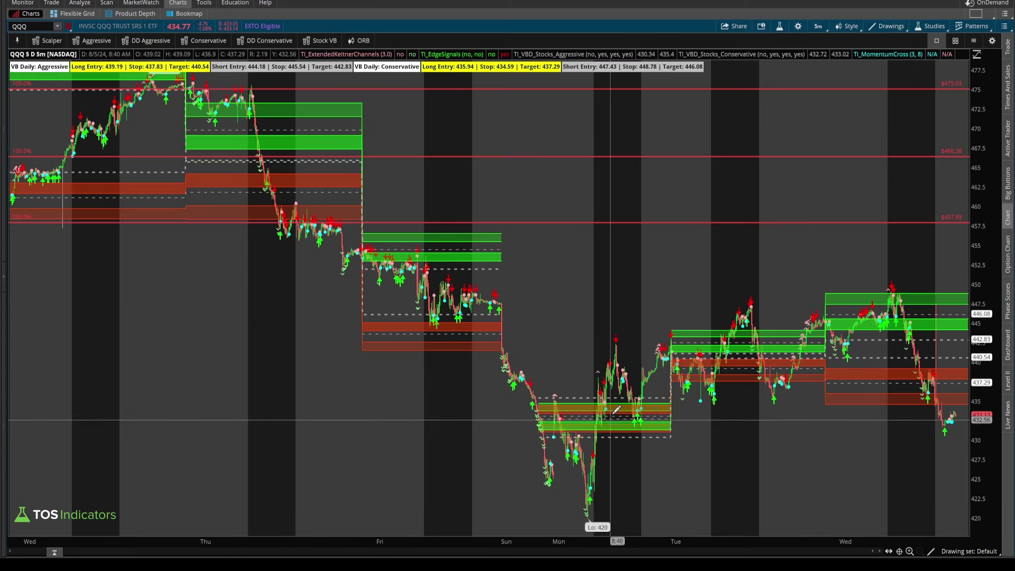
{"action": "left_click_drag", "start_coordinate": [455, 423], "coordinate": [827, 434]}
{"action": "left_click_drag", "start_coordinate": [361, 414], "coordinate": [415, 216]}
{"action": "left_click_drag", "start_coordinate": [396, 256], "coordinate": [485, 312]}
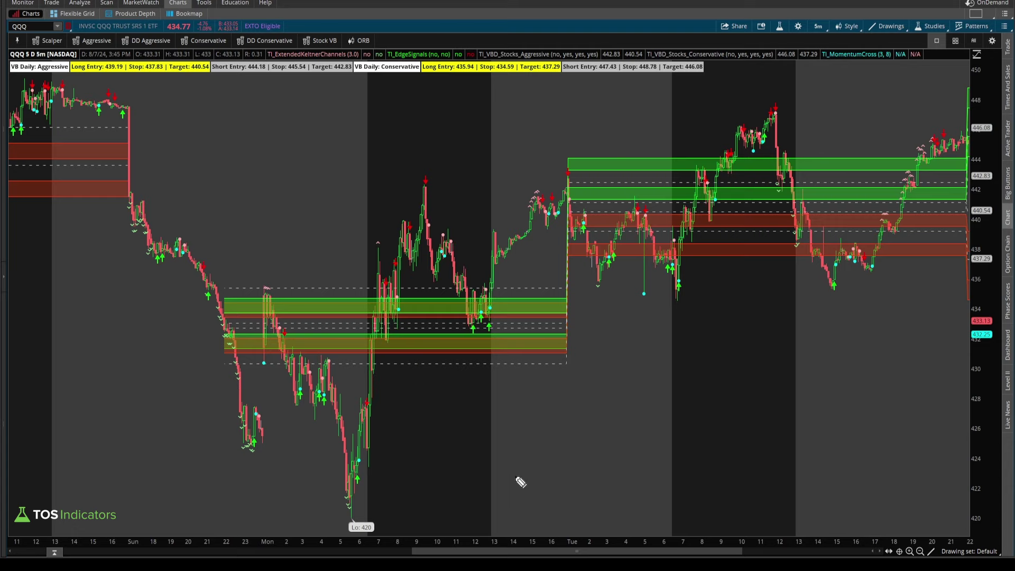
{"action": "left_click_drag", "start_coordinate": [461, 548], "coordinate": [587, 549]}
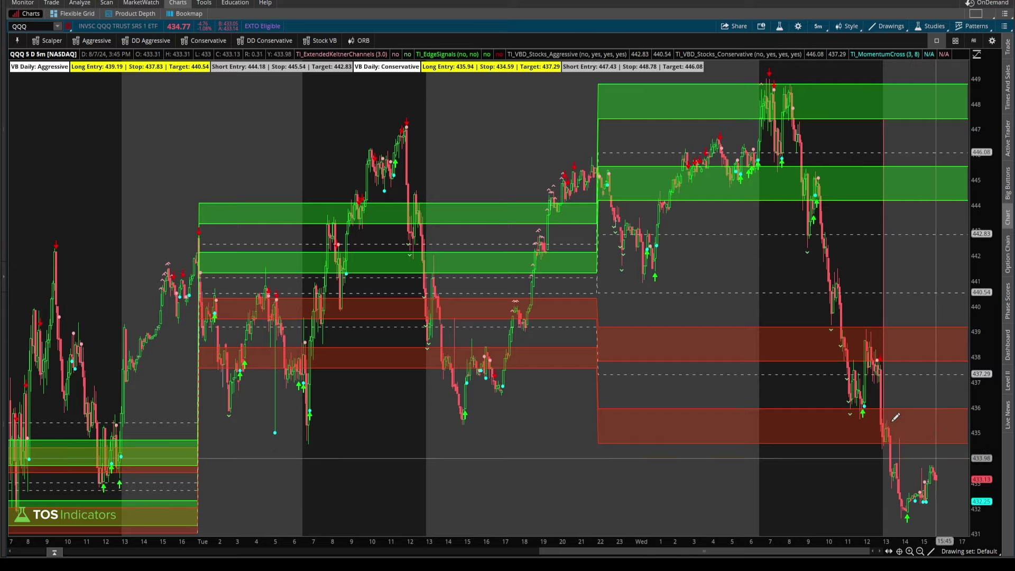
Load the SPY chart in the same 5-day, 5-minute time frame.
{"action": "left_click", "coordinate": [27, 26]}
{"action": "type", "text": "s"}
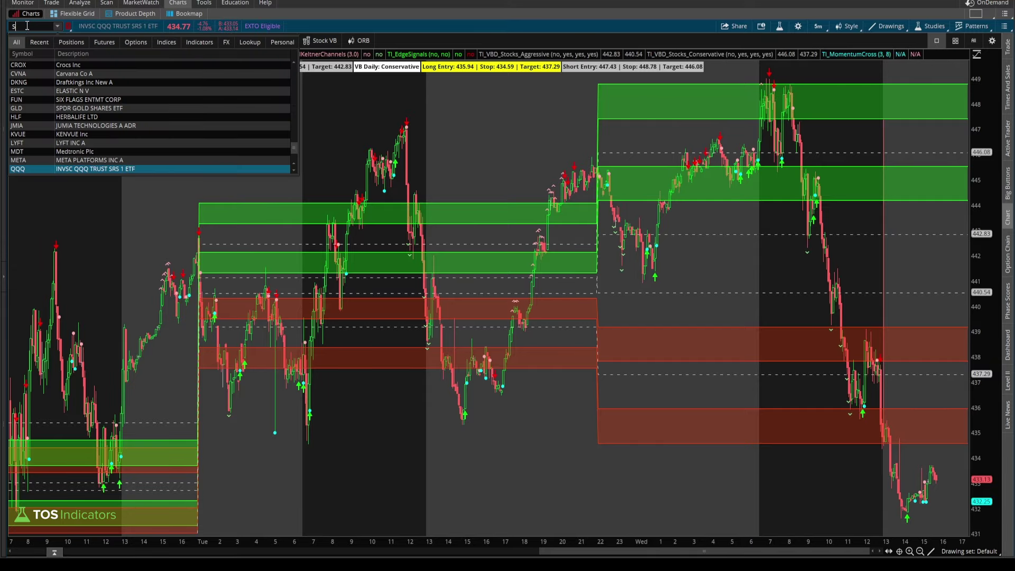
{"action": "type", "text": "py"}
{"action": "key", "text": "Return"}
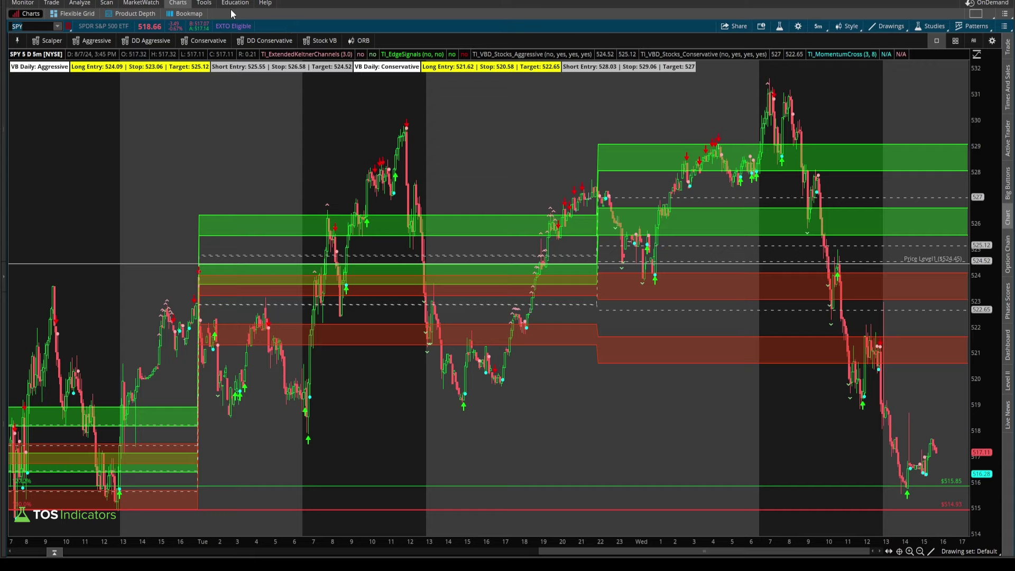
Load the DIA chart, mark its latest sell-off, circle Monday's whole swing, and clear the marks.
{"action": "type", "text": "DIA"}
{"action": "key", "text": "Return"}
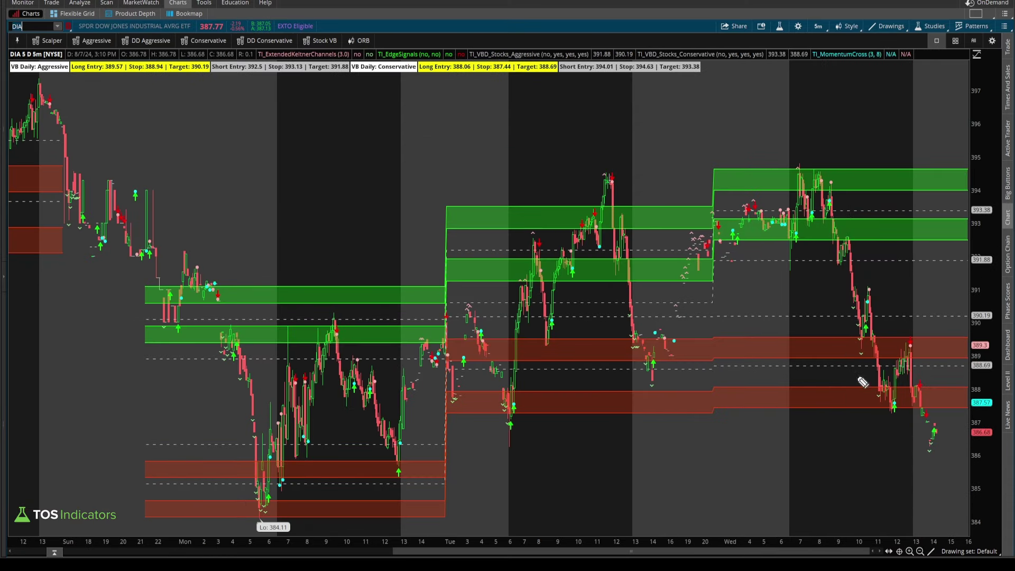
{"action": "mouse_move", "coordinate": [839, 300]}
{"action": "left_mouse_down"}
{"action": "mouse_move", "coordinate": [877, 365]}
{"action": "mouse_move", "coordinate": [911, 354]}
{"action": "left_mouse_up"}
{"action": "mouse_move", "coordinate": [385, 326]}
{"action": "left_mouse_down"}
{"action": "mouse_move", "coordinate": [182, 465]}
{"action": "mouse_move", "coordinate": [436, 488]}
{"action": "mouse_move", "coordinate": [388, 312]}
{"action": "left_mouse_up"}
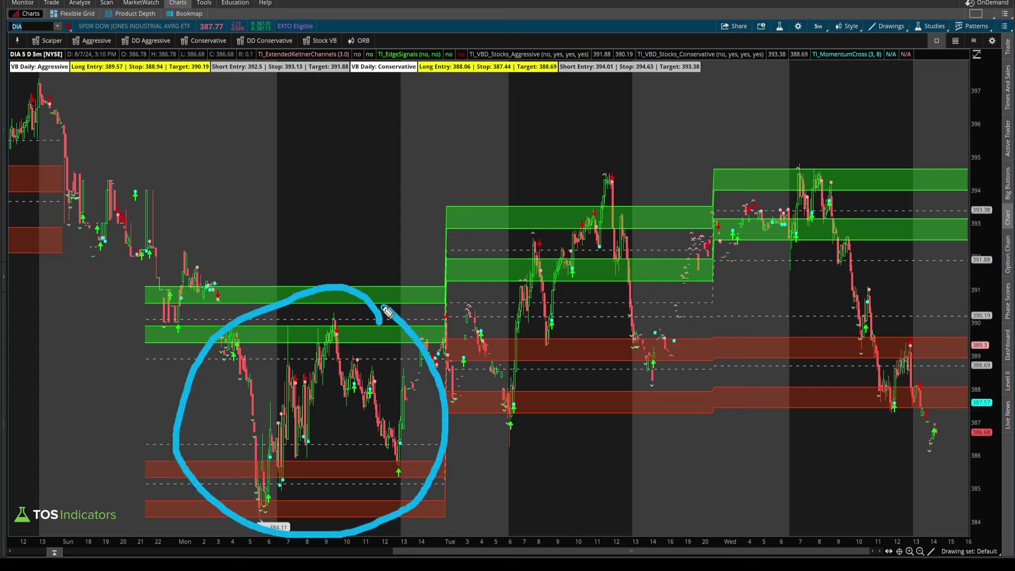
{"action": "left_click_drag", "start_coordinate": [423, 232], "coordinate": [389, 285]}
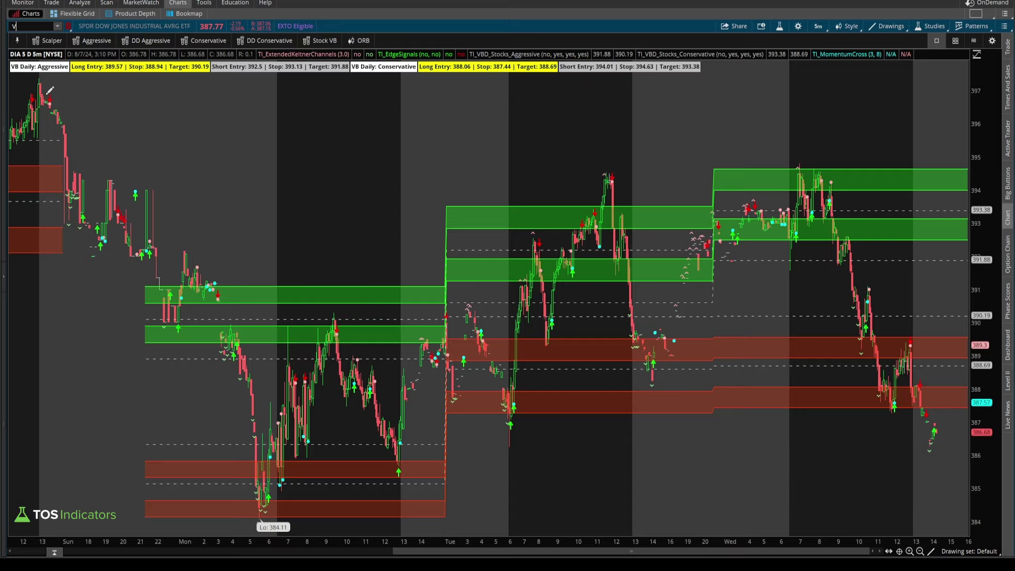
Load the META chart and focus it on the Tuesday and Wednesday sessions.
{"action": "key", "text": "BackSpace"}
{"action": "key", "text": "BackSpace"}
{"action": "key", "text": "BackSpace"}
{"action": "type", "text": "META"}
{"action": "key", "text": "Return"}
{"action": "left_click_drag", "start_coordinate": [391, 222], "coordinate": [874, 348]}
Switch to the Volatility Box Live Scanner in the browser, maximize its window, and skim the Overlap results.
{"action": "left_click_drag", "start_coordinate": [0, 100], "coordinate": [583, 104]}
{"action": "left_click", "coordinate": [316, 97]}
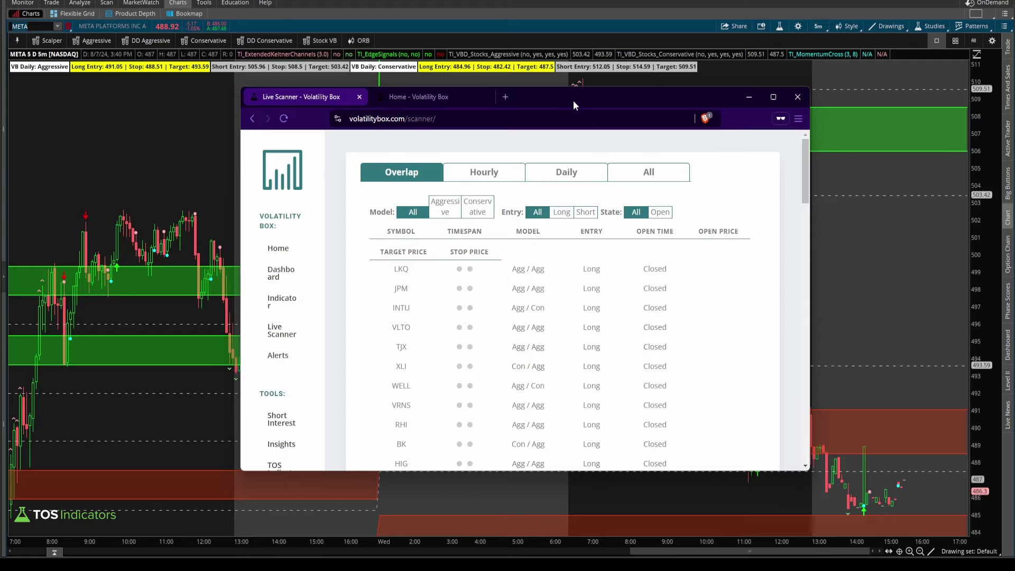
{"action": "double_click", "coordinate": [570, 100]}
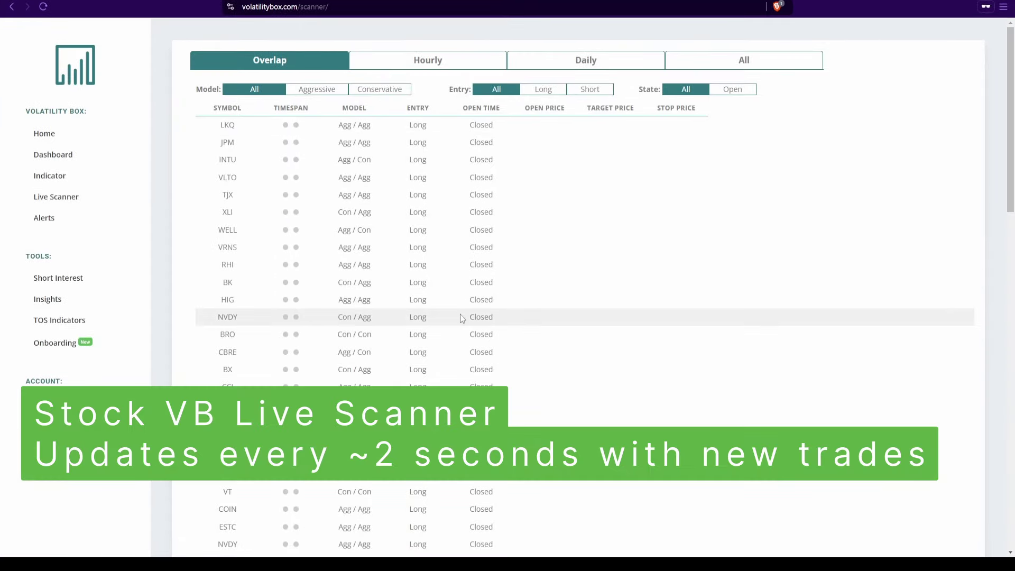
{"action": "scroll", "coordinate": [482, 296], "scroll_direction": "down", "scroll_amount": 20}
{"action": "scroll", "coordinate": [489, 289], "scroll_direction": "up", "scroll_amount": 20}
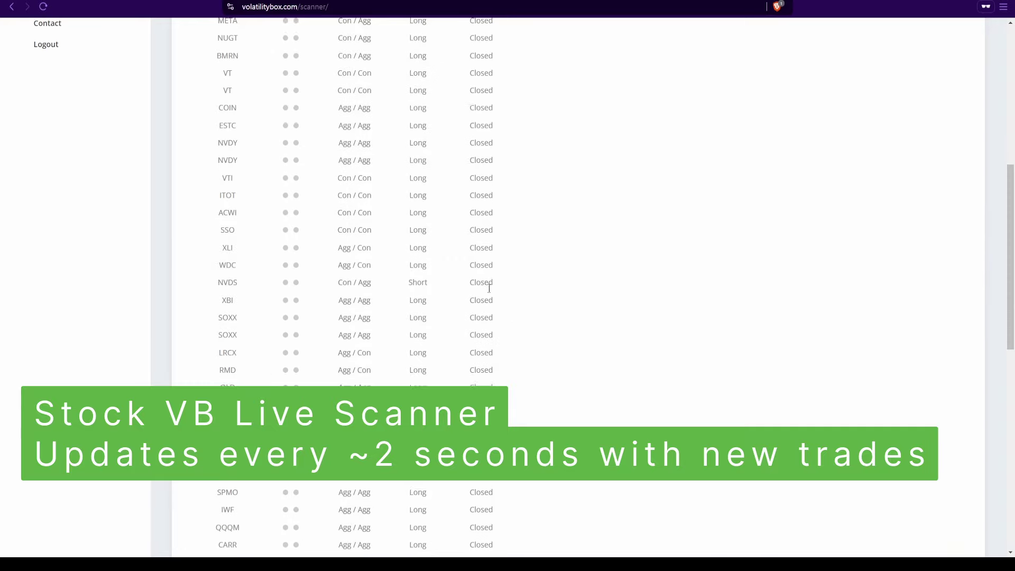
Mark the Overlap, Hourly and Daily scan views, underline XLV, META and XLI in the list, and clear the marks.
{"action": "left_click_drag", "start_coordinate": [242, 74], "coordinate": [281, 72]}
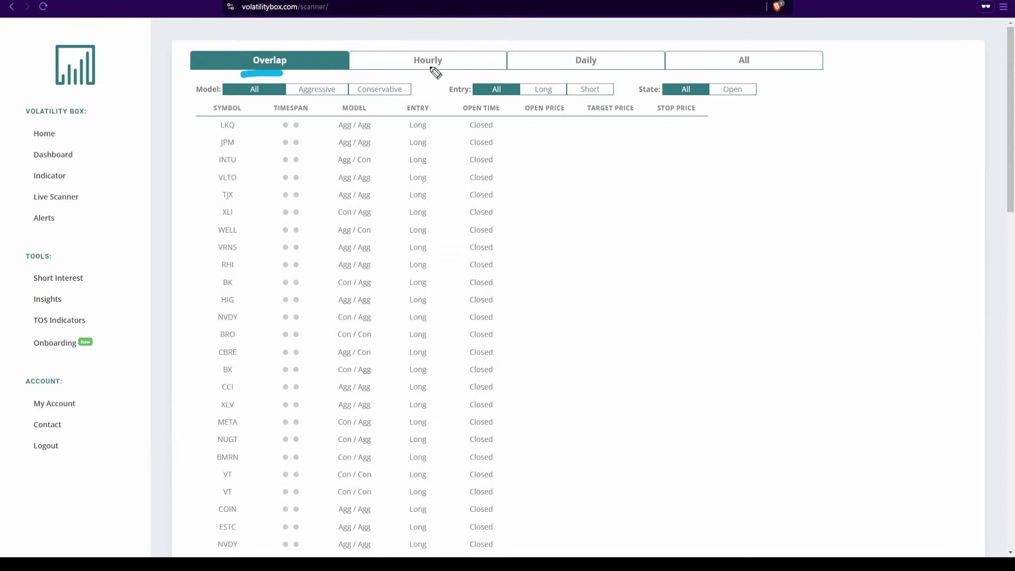
{"action": "left_click_drag", "start_coordinate": [400, 71], "coordinate": [477, 70]}
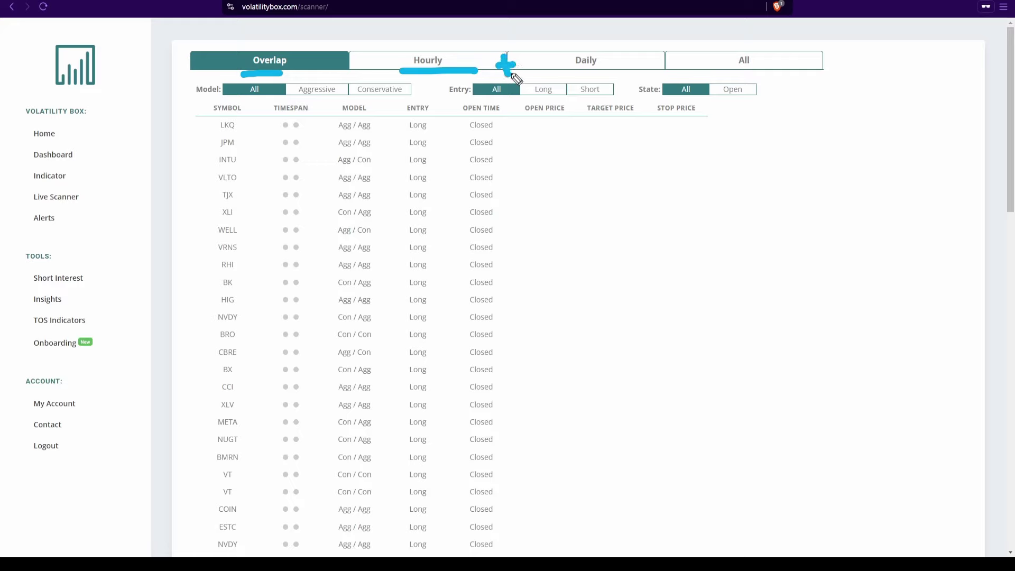
{"action": "mouse_move", "coordinate": [609, 51]}
{"action": "left_mouse_down"}
{"action": "mouse_move", "coordinate": [587, 40]}
{"action": "mouse_move", "coordinate": [616, 68]}
{"action": "mouse_move", "coordinate": [500, 98]}
{"action": "left_mouse_up"}
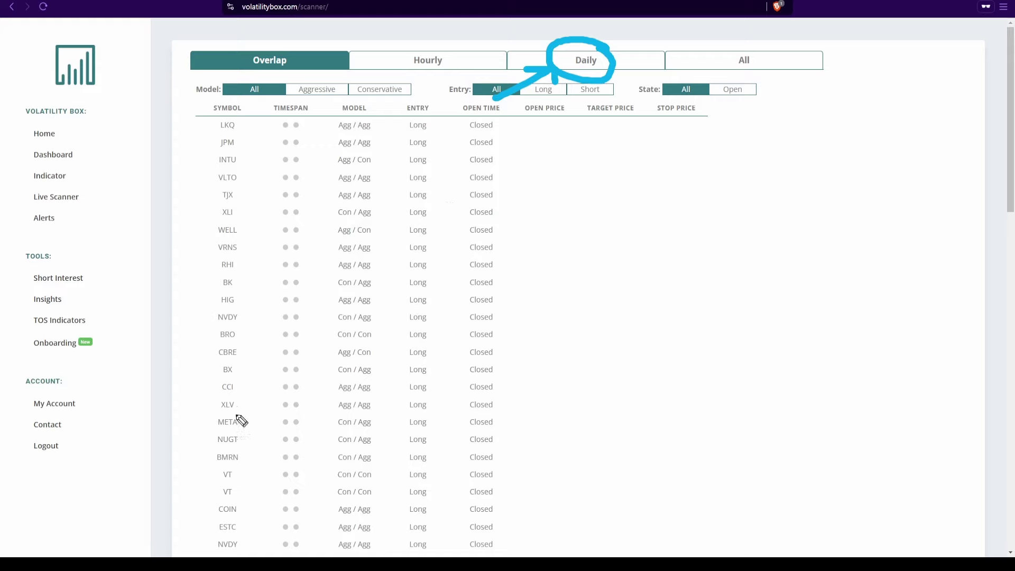
{"action": "mouse_move", "coordinate": [217, 414]}
{"action": "left_mouse_down"}
{"action": "mouse_move", "coordinate": [245, 415]}
{"action": "mouse_move", "coordinate": [242, 432]}
{"action": "left_mouse_up"}
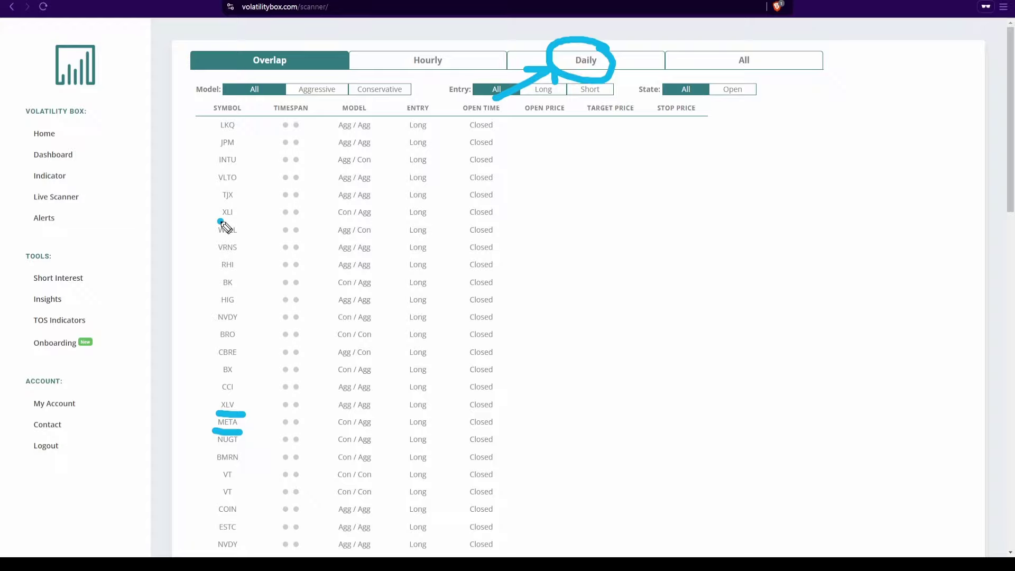
{"action": "left_click_drag", "start_coordinate": [221, 202], "coordinate": [237, 202]}
{"action": "key", "text": "Escape"}
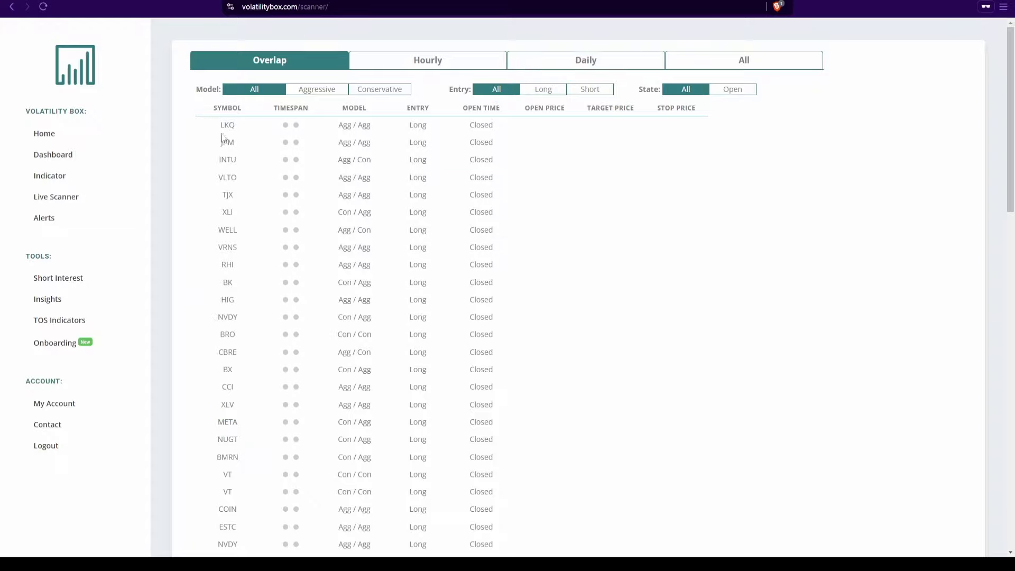
Check the Overlap results down to the end of the list and highlight the META entry near the end.
{"action": "scroll", "coordinate": [283, 223], "scroll_direction": "down", "scroll_amount": 7}
{"action": "scroll", "coordinate": [283, 227], "scroll_direction": "down", "scroll_amount": 8}
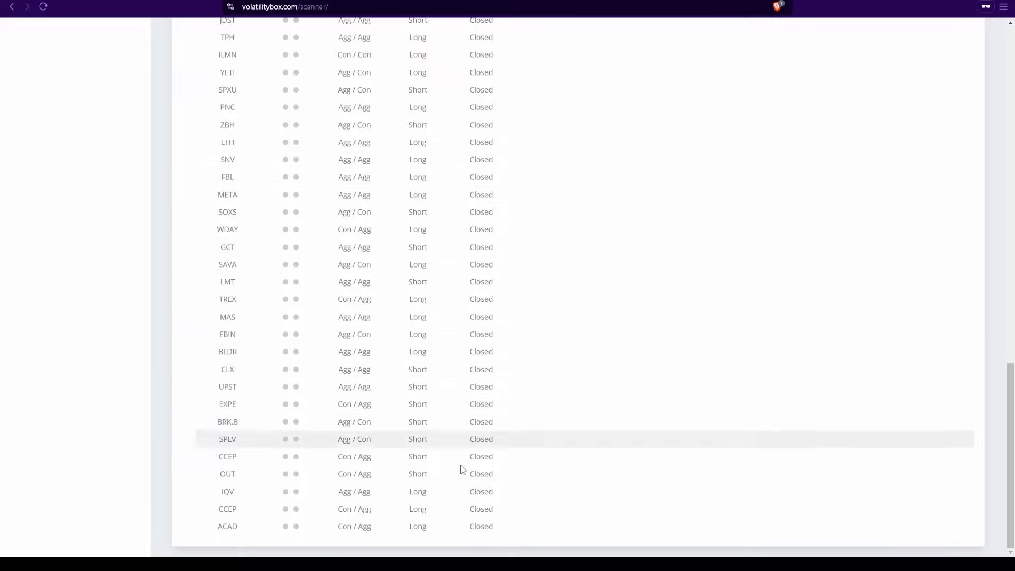
{"action": "double_click", "coordinate": [225, 194]}
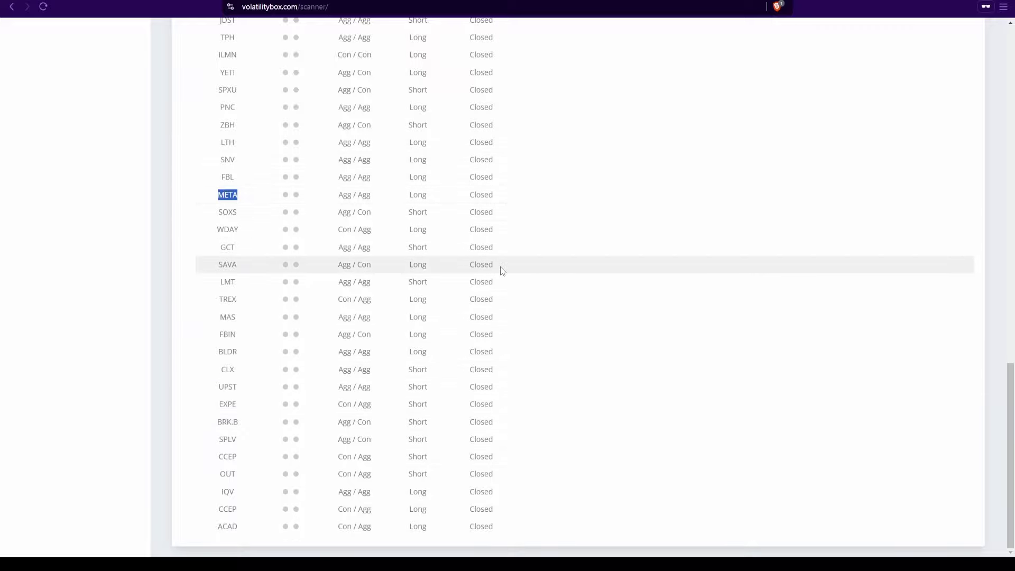
Show the Daily scan results, look through the long and short entries, and return to the META chart.
{"action": "scroll", "coordinate": [539, 283], "scroll_direction": "up", "scroll_amount": 19}
{"action": "left_click_drag", "start_coordinate": [598, 66], "coordinate": [593, 65]}
{"action": "left_click", "coordinate": [595, 66]}
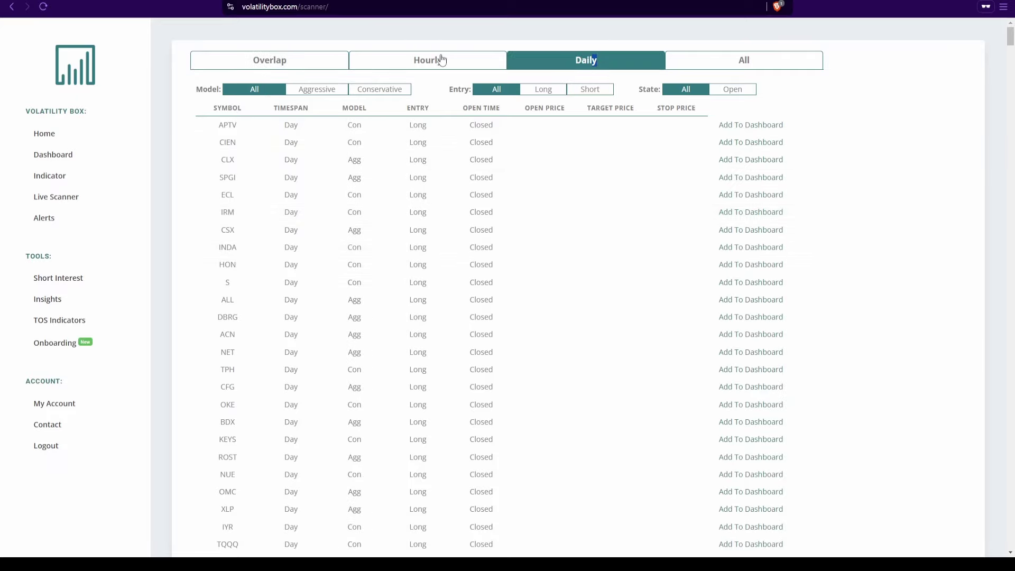
{"action": "scroll", "coordinate": [429, 222], "scroll_direction": "down", "scroll_amount": 20}
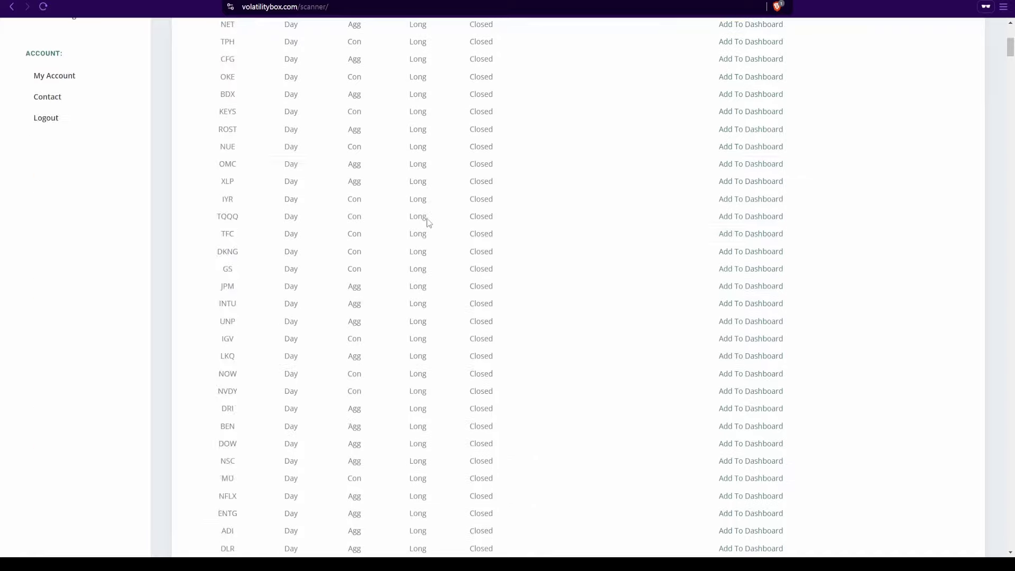
{"action": "scroll", "coordinate": [425, 227], "scroll_direction": "down", "scroll_amount": 10}
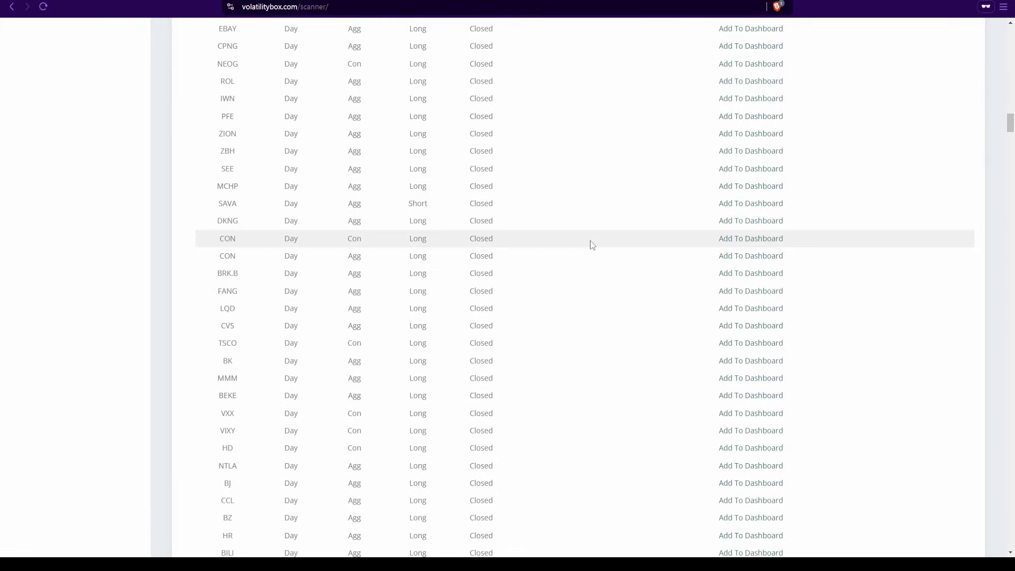
{"action": "left_click_drag", "start_coordinate": [1011, 138], "coordinate": [963, 16]}
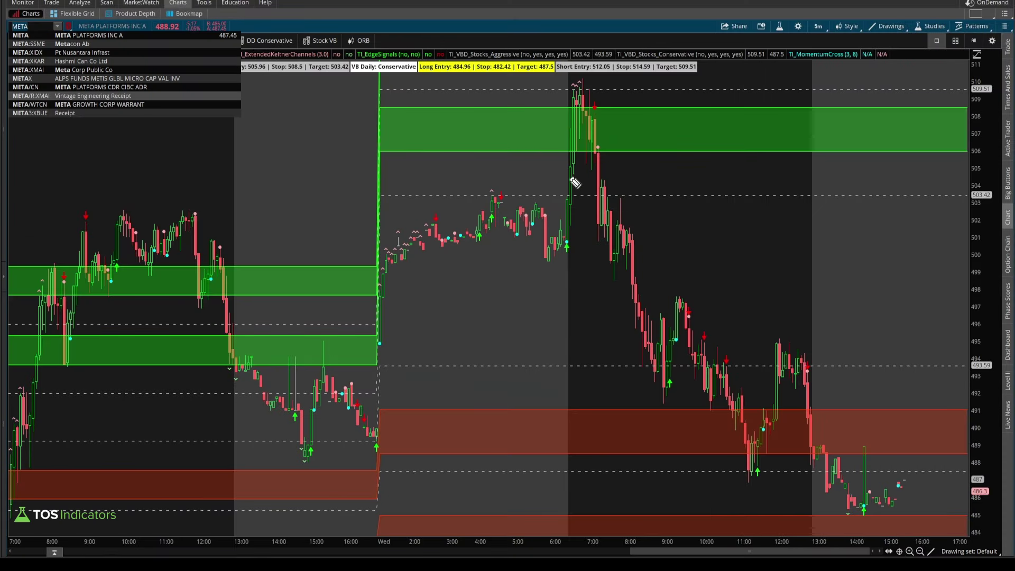
Load the VGT chart and set it to the 5-year, daily time frame.
{"action": "left_click", "coordinate": [656, 449]}
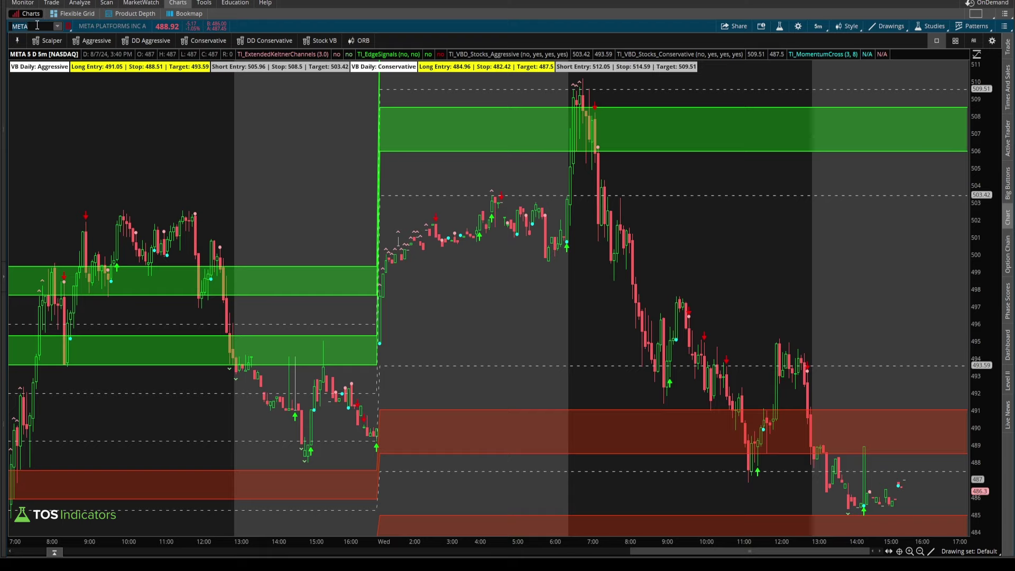
{"action": "type", "text": "VGT"}
{"action": "key", "text": "Return"}
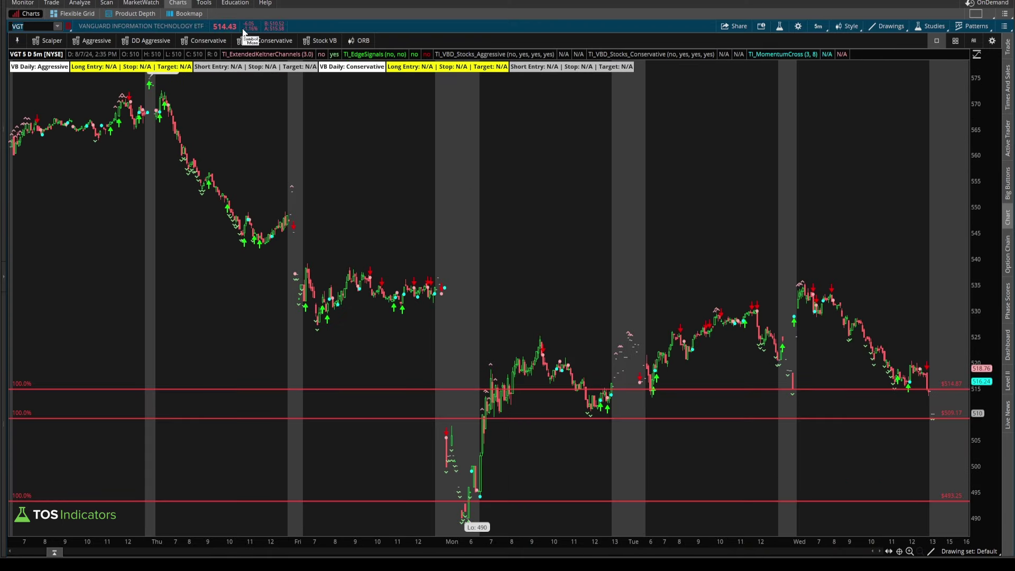
{"action": "left_click", "coordinate": [818, 25]}
{"action": "left_click", "coordinate": [779, 165]}
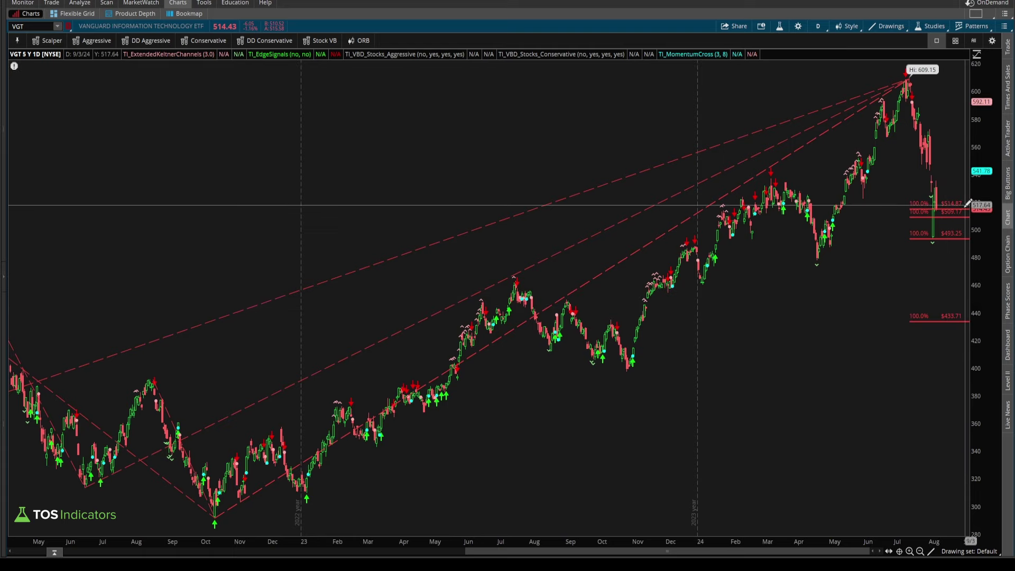
Change the VGT chart to the 20-year, weekly time frame.
{"action": "mouse_move", "coordinate": [961, 236]}
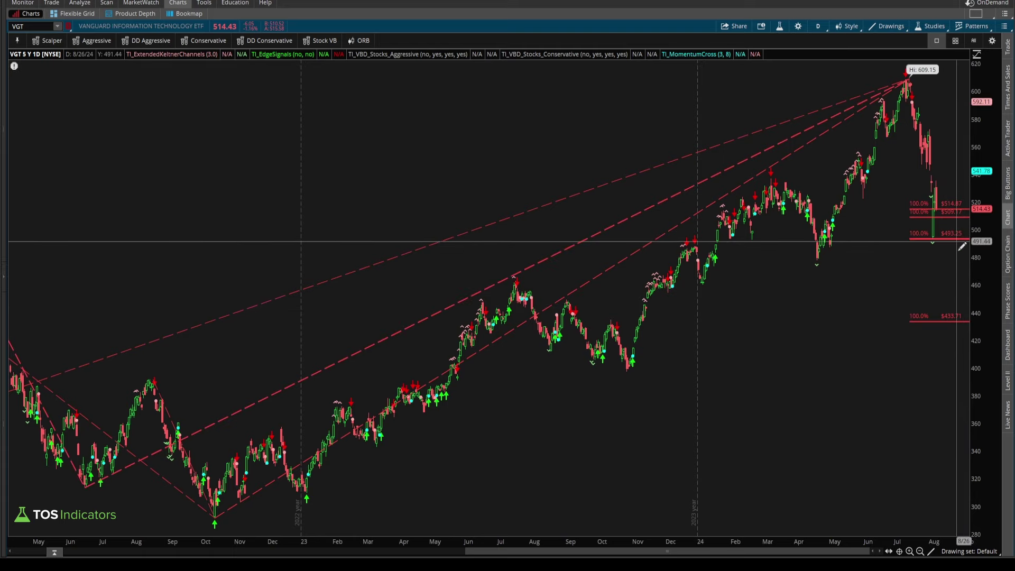
{"action": "right_click", "coordinate": [943, 253]}
{"action": "left_click", "coordinate": [644, 22]}
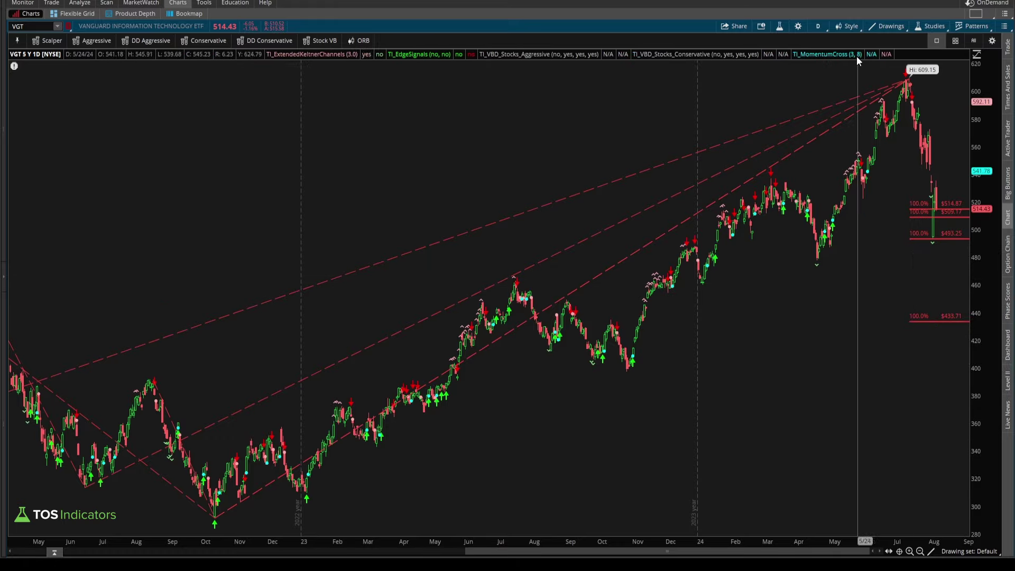
{"action": "left_click", "coordinate": [822, 26]}
{"action": "left_click", "coordinate": [834, 168]}
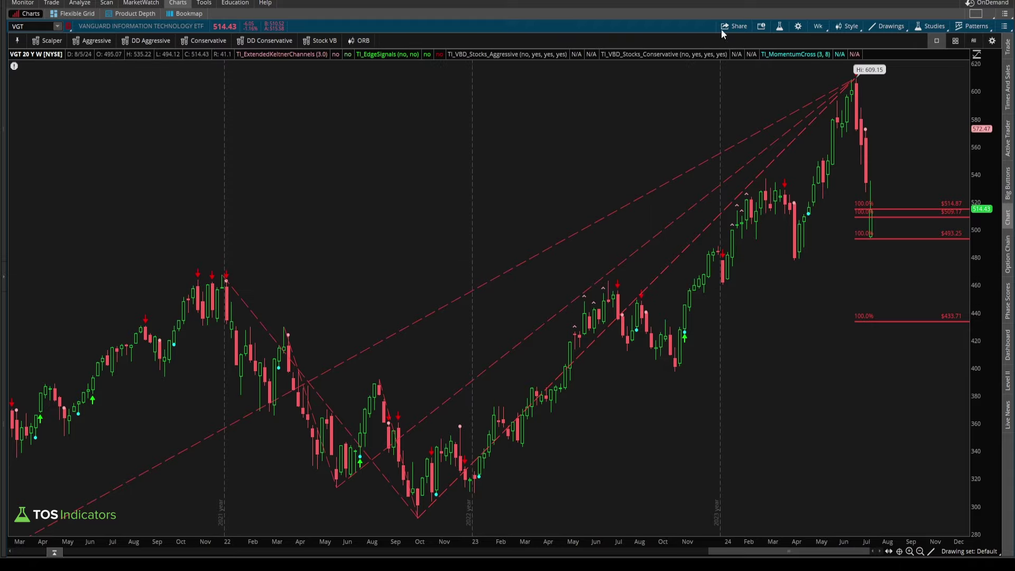
Add the TI_StackedEMAs study to the weekly VGT chart.
{"action": "left_click", "coordinate": [780, 27]}
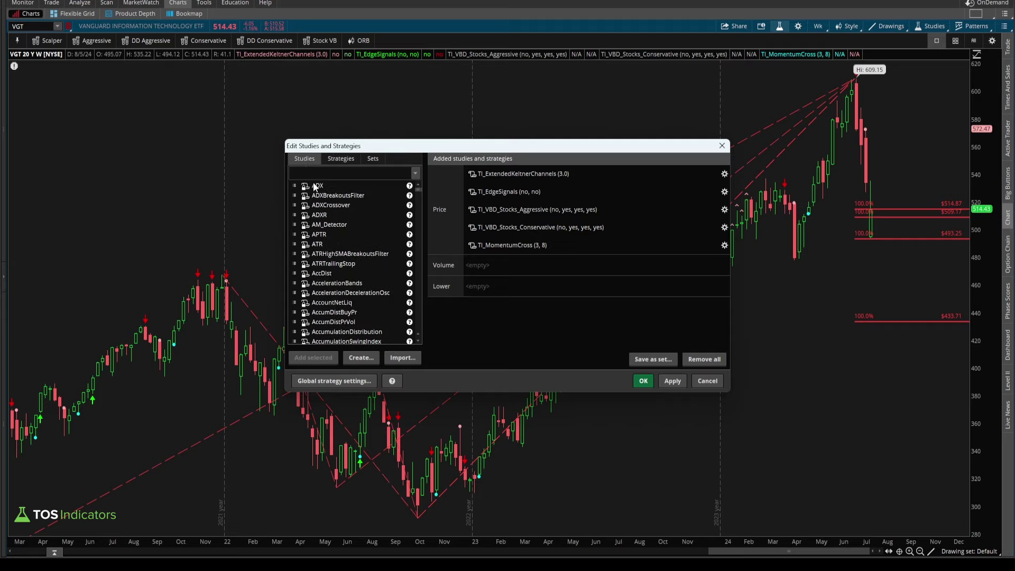
{"action": "type", "text": "stac"}
{"action": "double_click", "coordinate": [323, 186]}
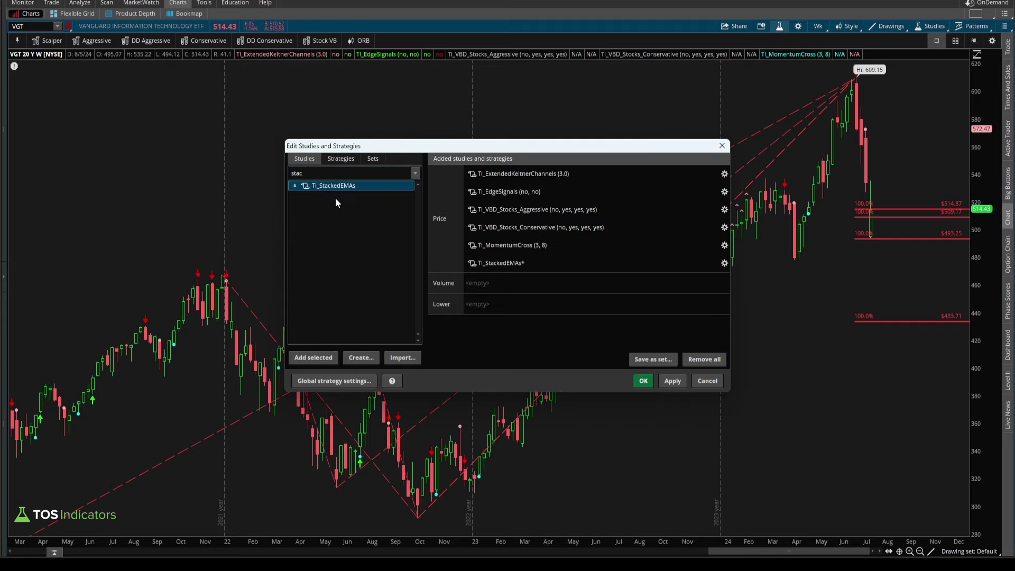
{"action": "left_click", "coordinate": [645, 381]}
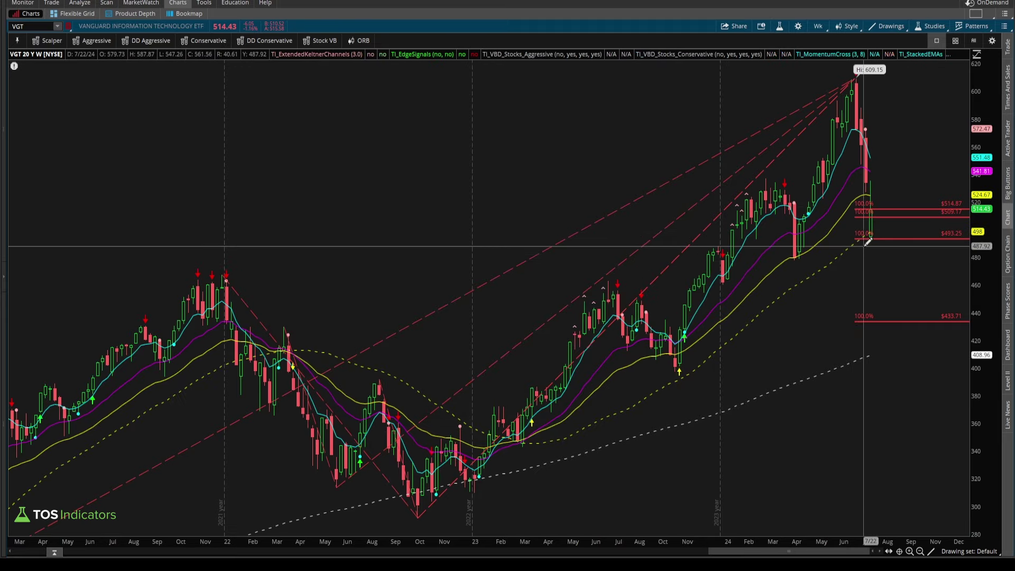